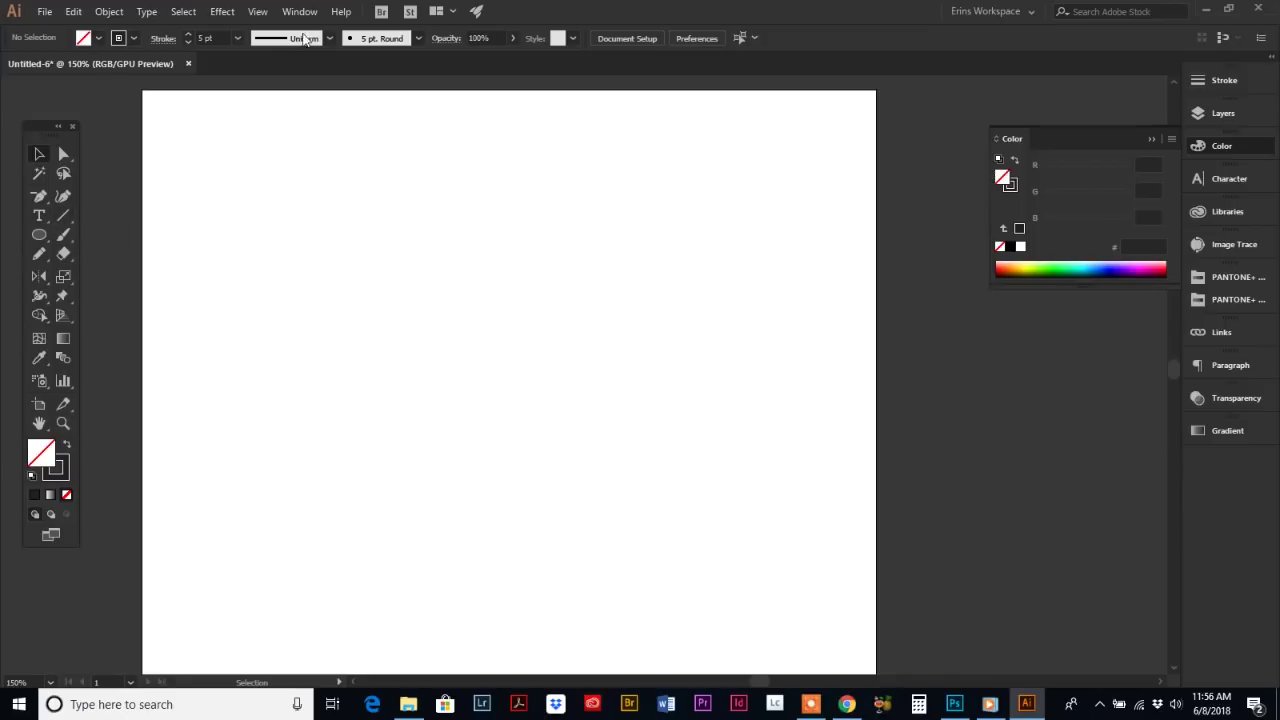
Confirm Smart Guides are on, then draw a horizontal line with a 5 pt stroke.
click(258, 12)
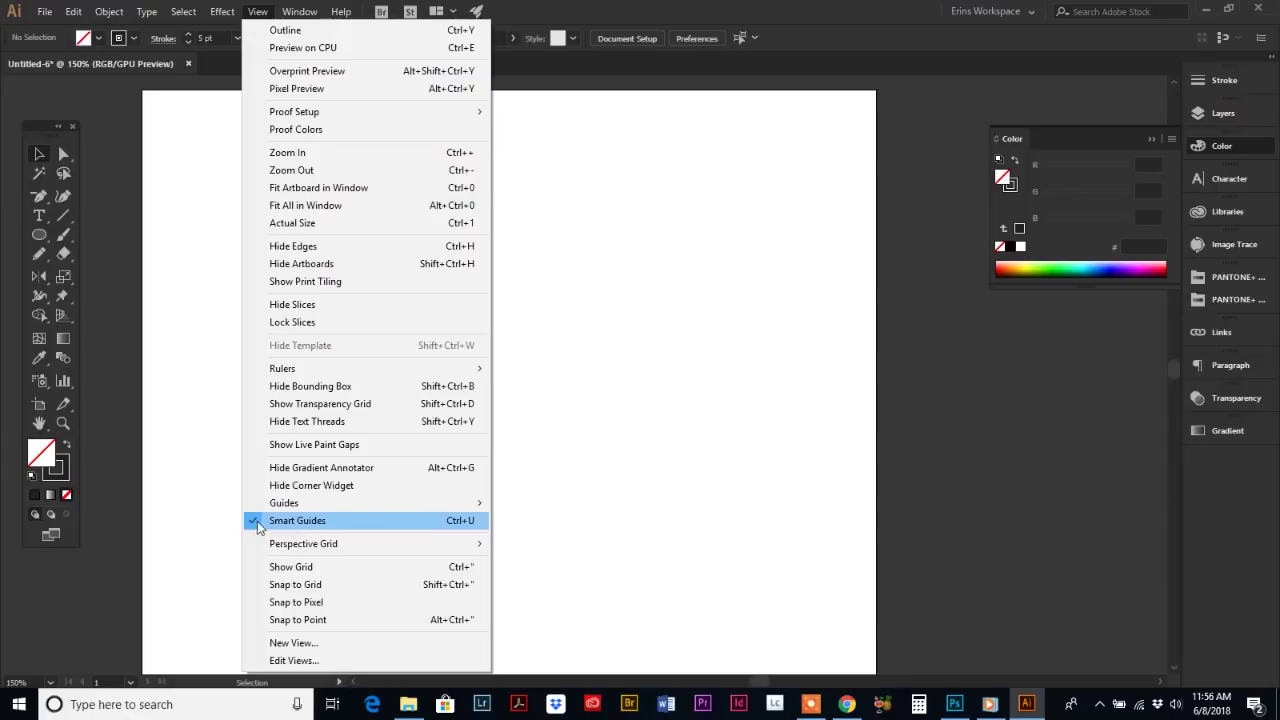
click(594, 476)
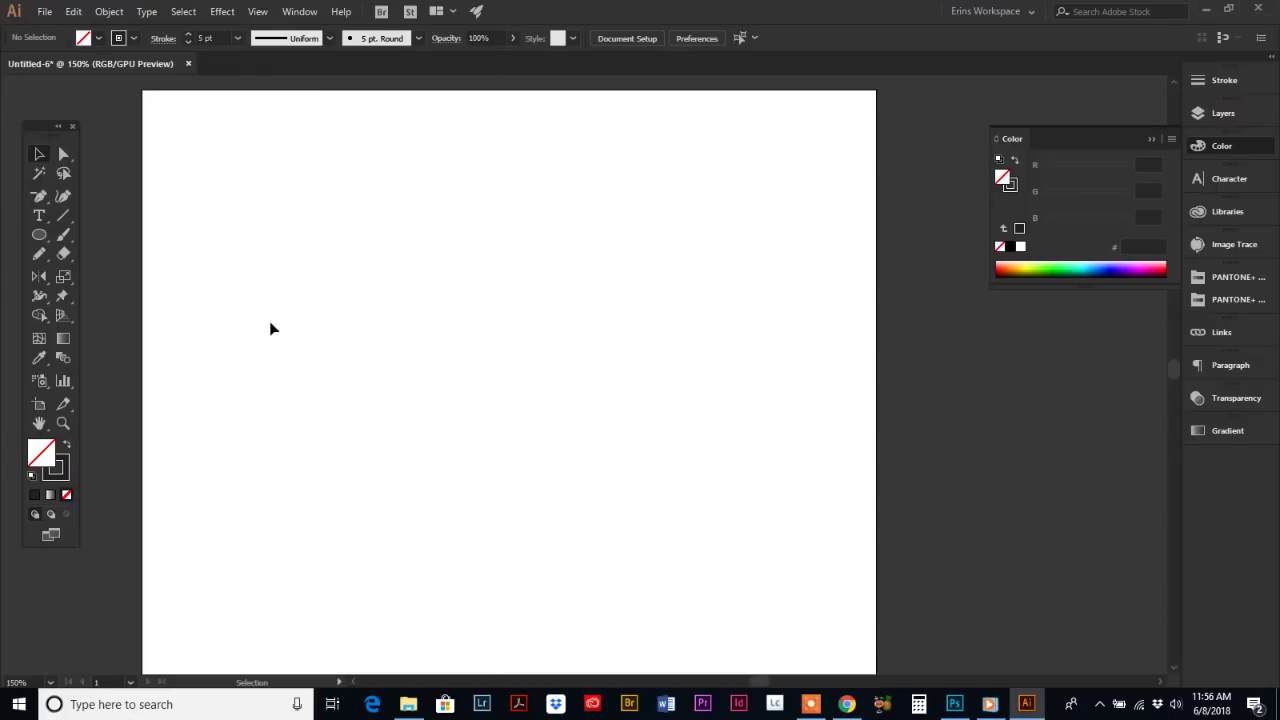
click(63, 218)
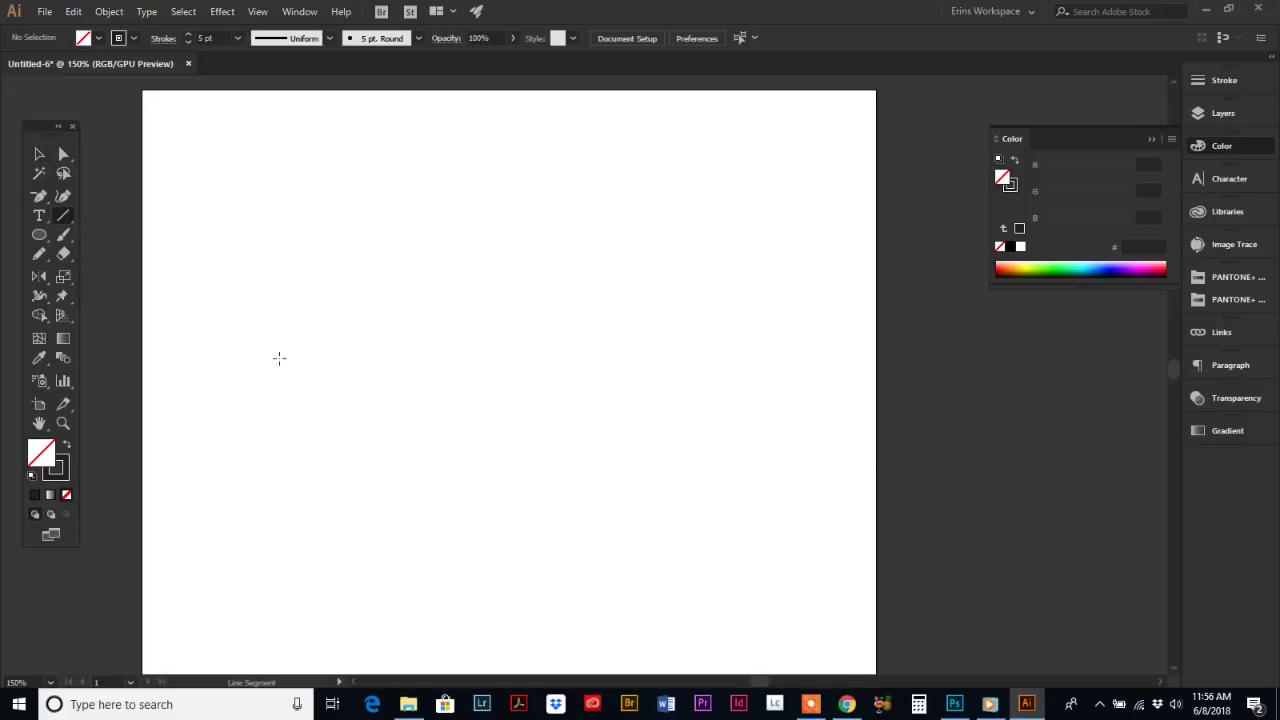
drag(241, 343, 589, 362)
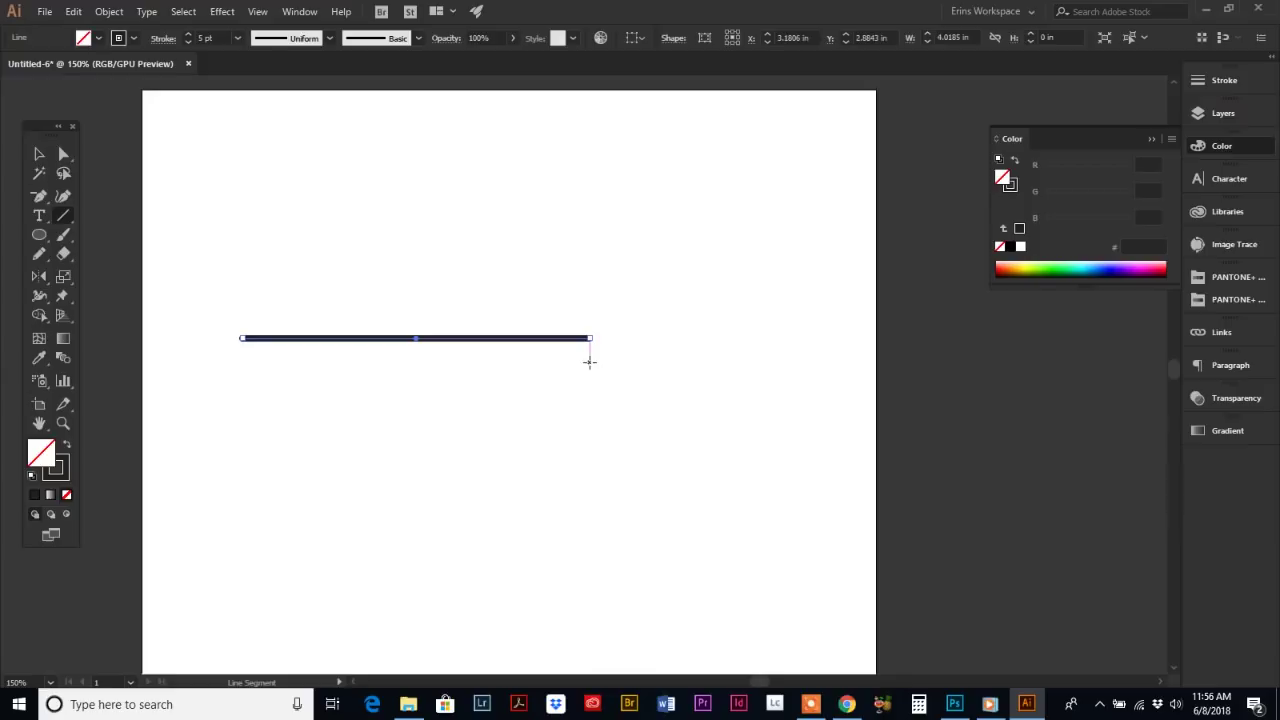
click(62, 476)
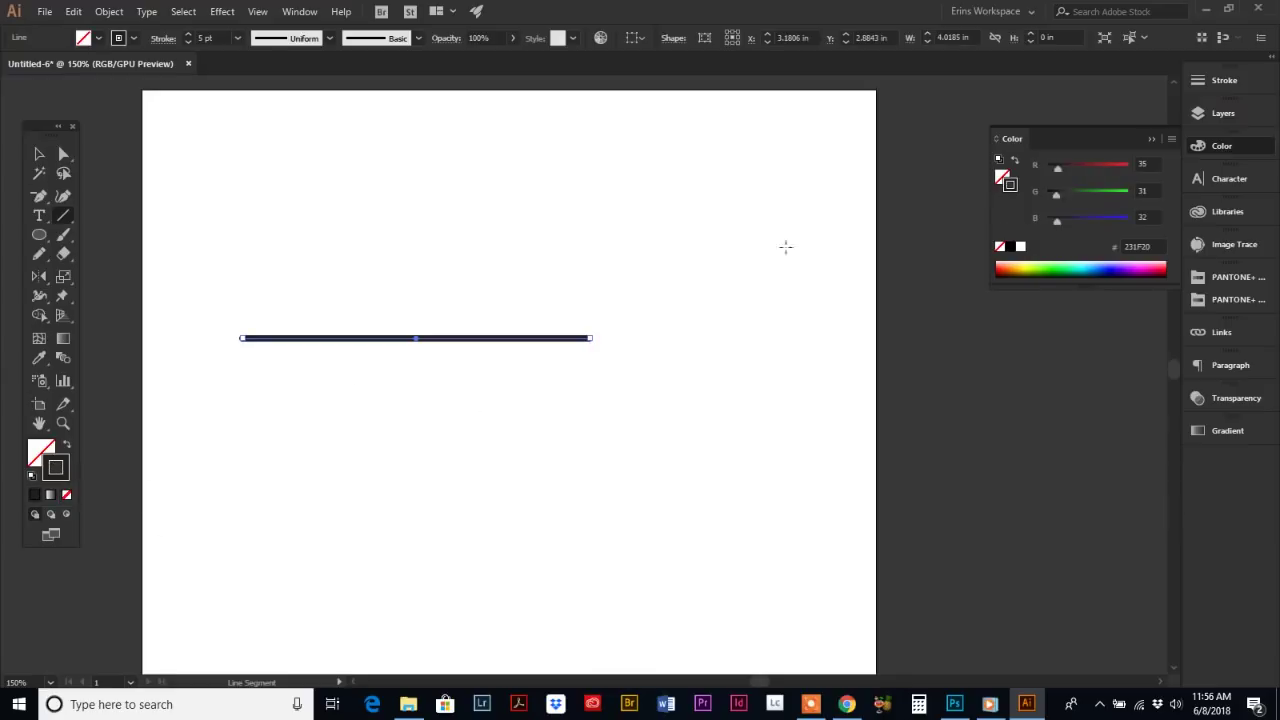
click(1212, 78)
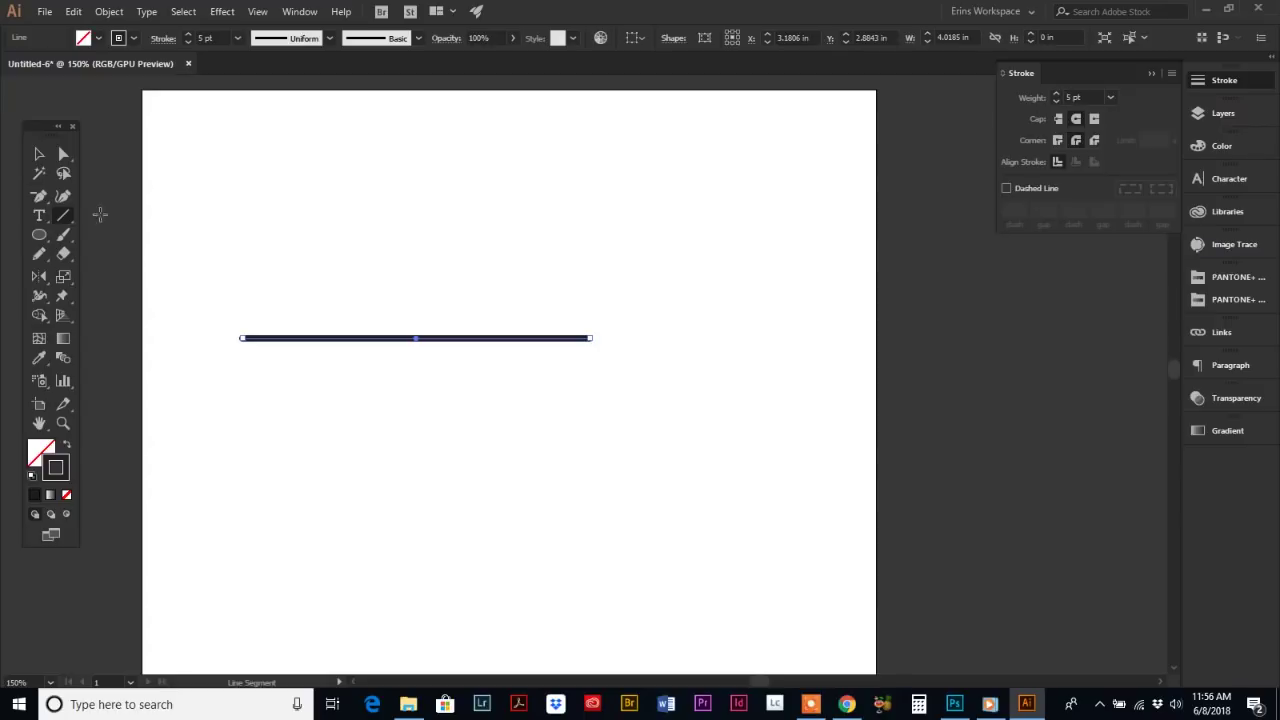
Move the line lower and right toward the artboard centre, then deselect it.
click(39, 153)
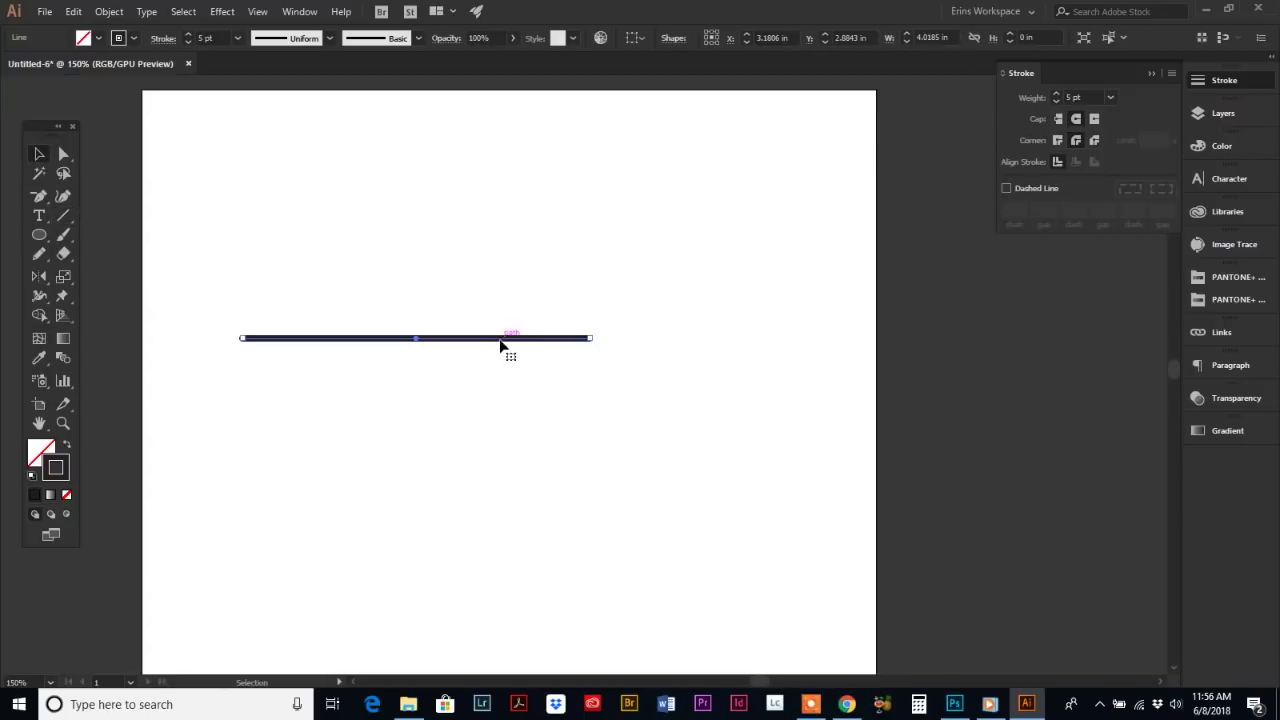
drag(500, 345, 606, 371)
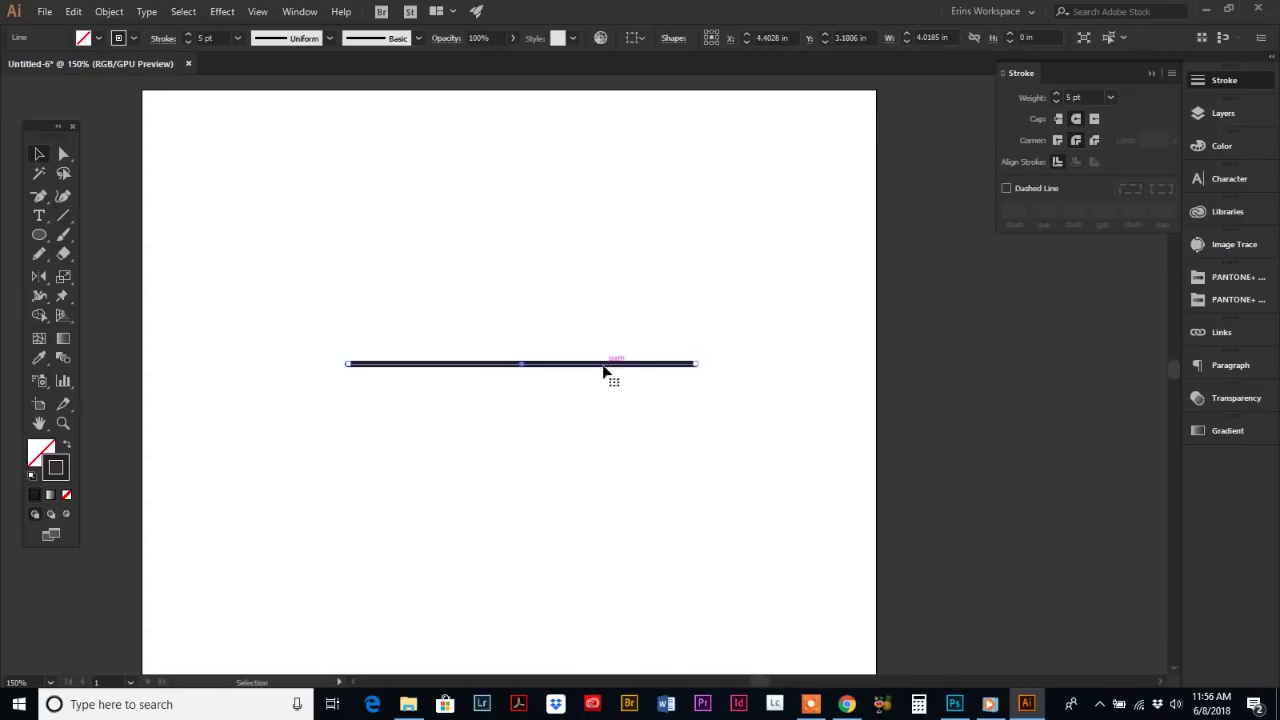
click(405, 302)
click(39, 236)
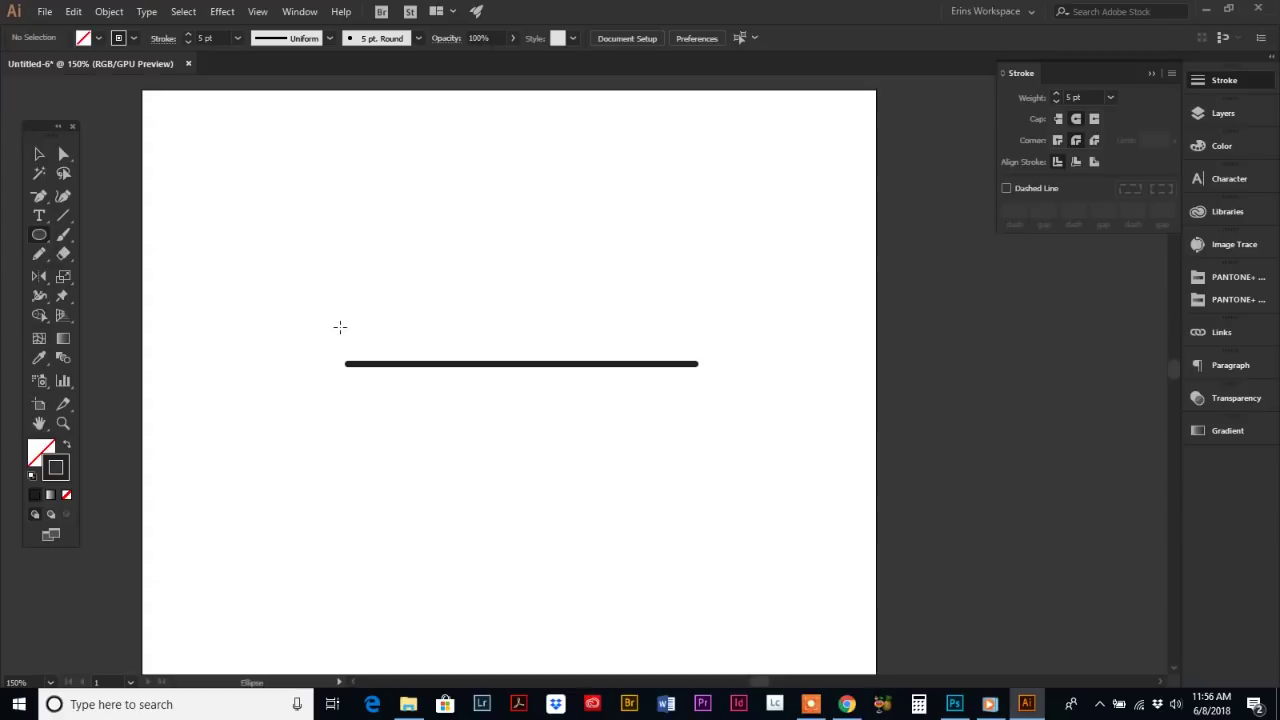
Draw a small circle at the base line's left end and zoom in on it.
drag(339, 324, 362, 296)
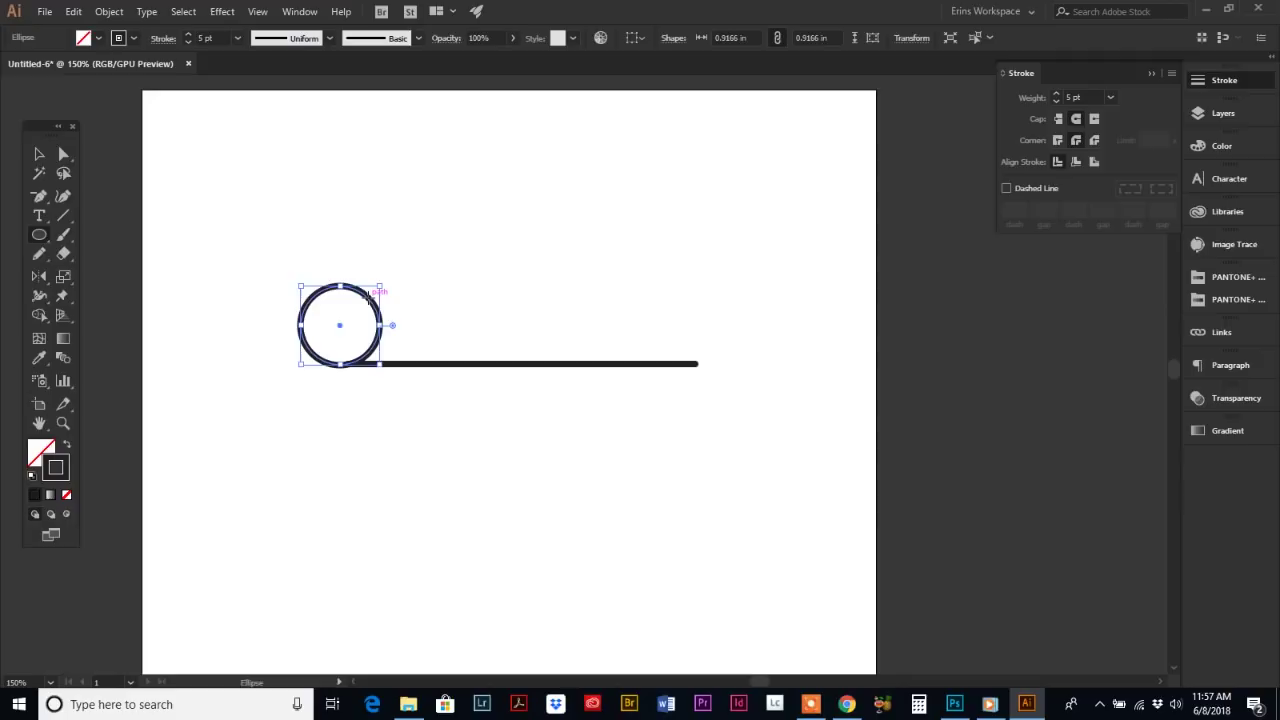
click(62, 424)
drag(339, 336, 583, 455)
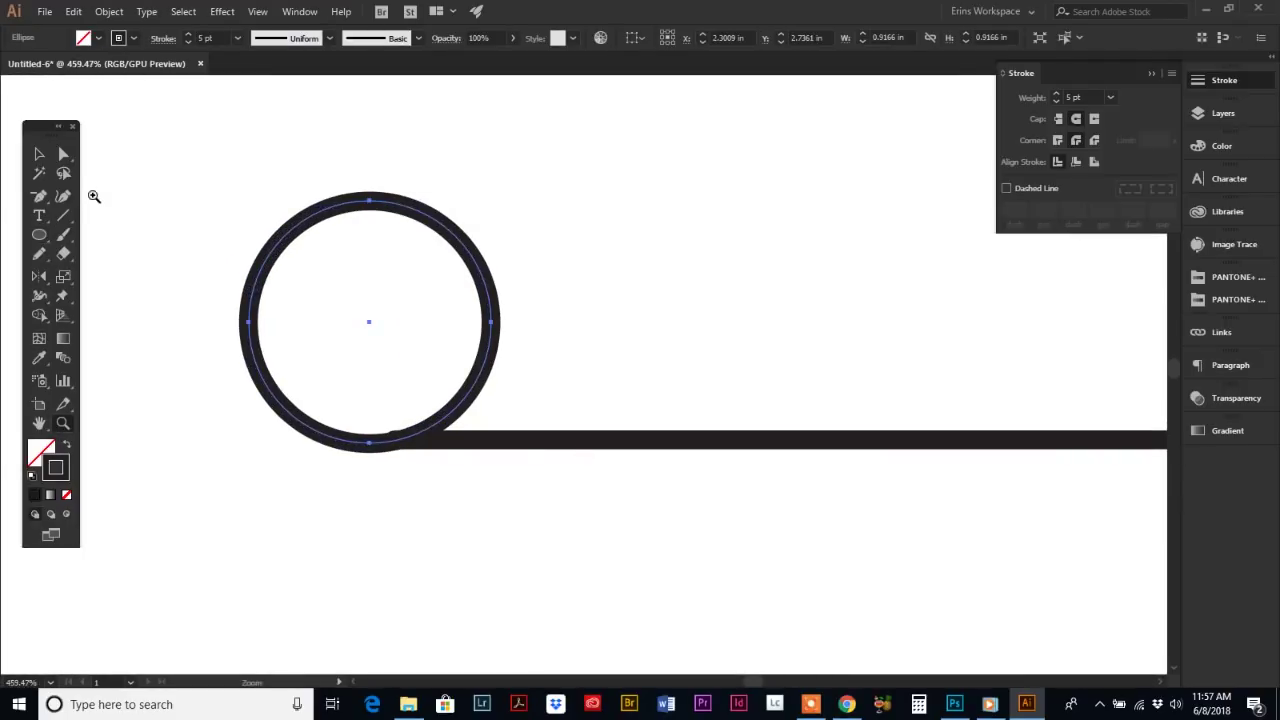
click(40, 154)
Align the circle's centre over the line's left end using Smart Guides.
key(Up)
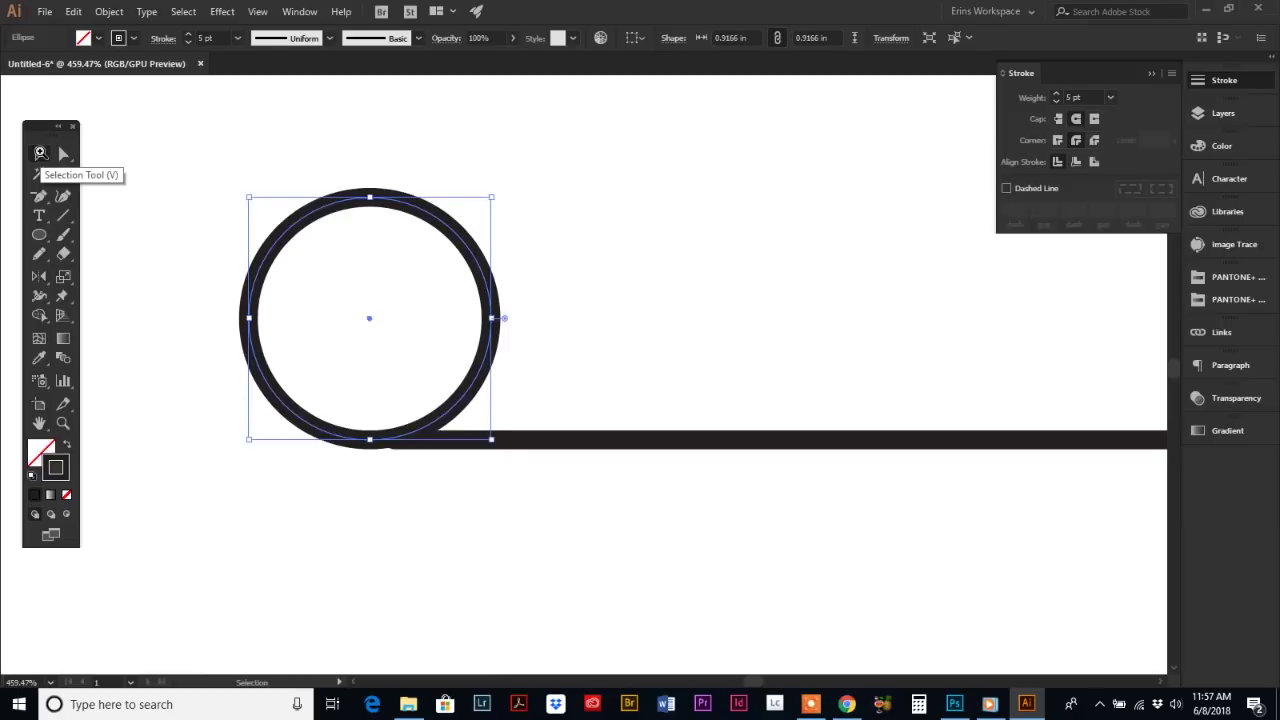
drag(370, 320, 395, 320)
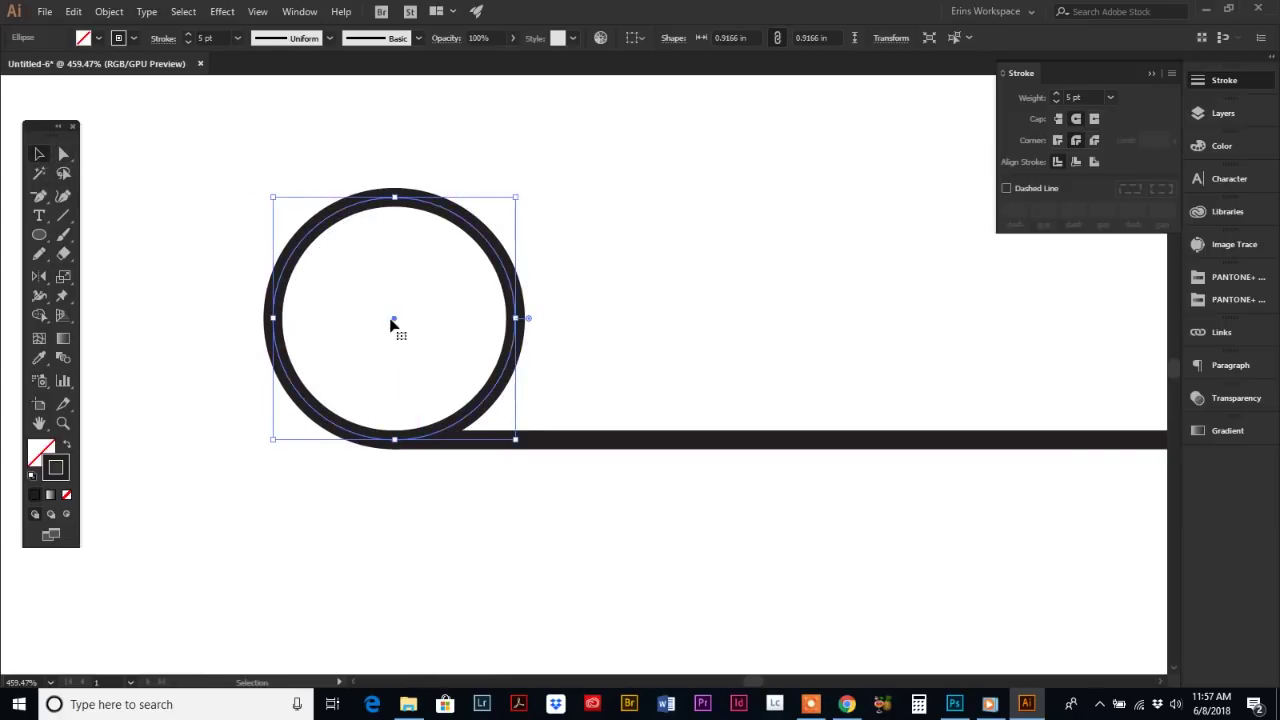
key(a)
key(ctrl+z)
key(v)
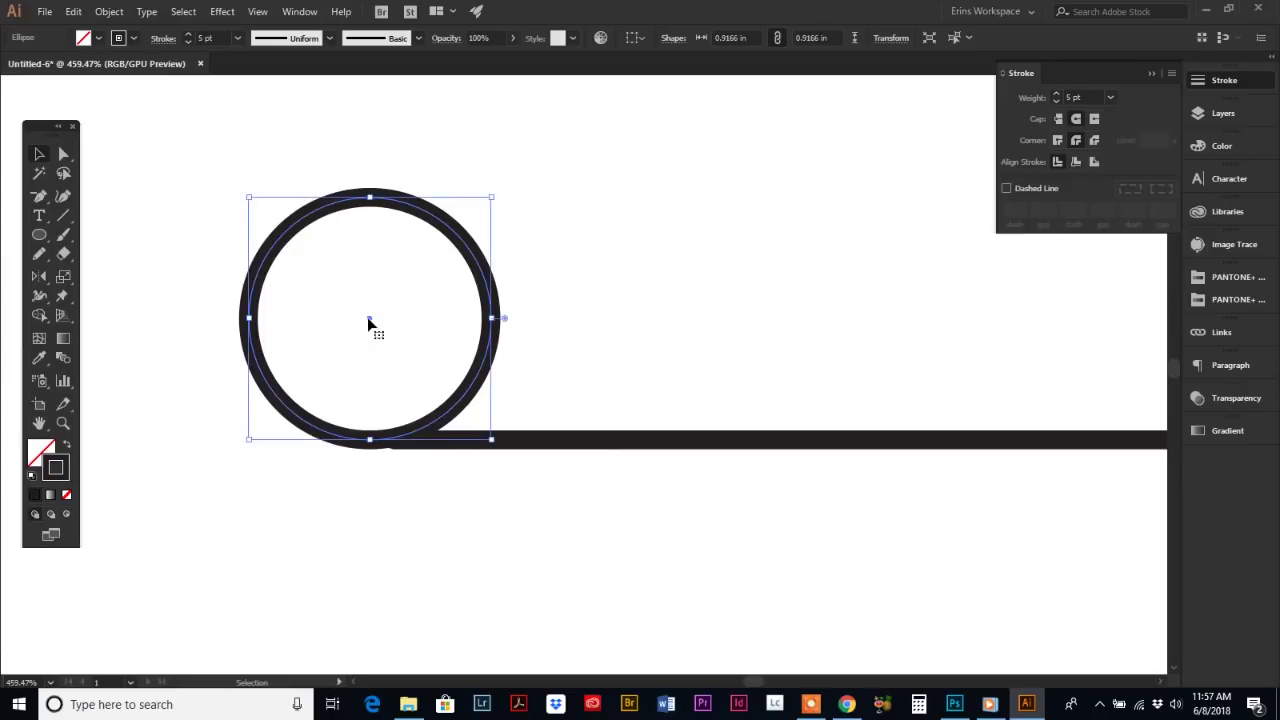
drag(368, 320, 394, 320)
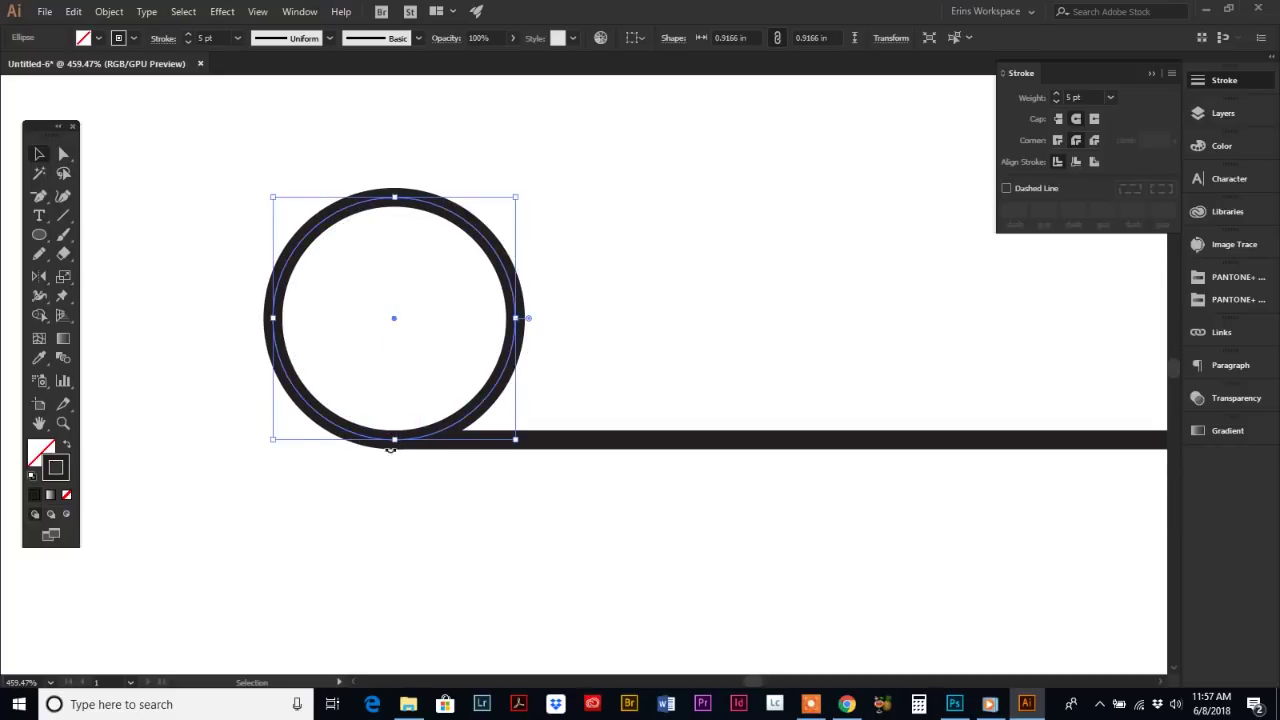
Zoom the view back out to 200%.
click(63, 423)
alt+click(686, 331)
alt+click(402, 318)
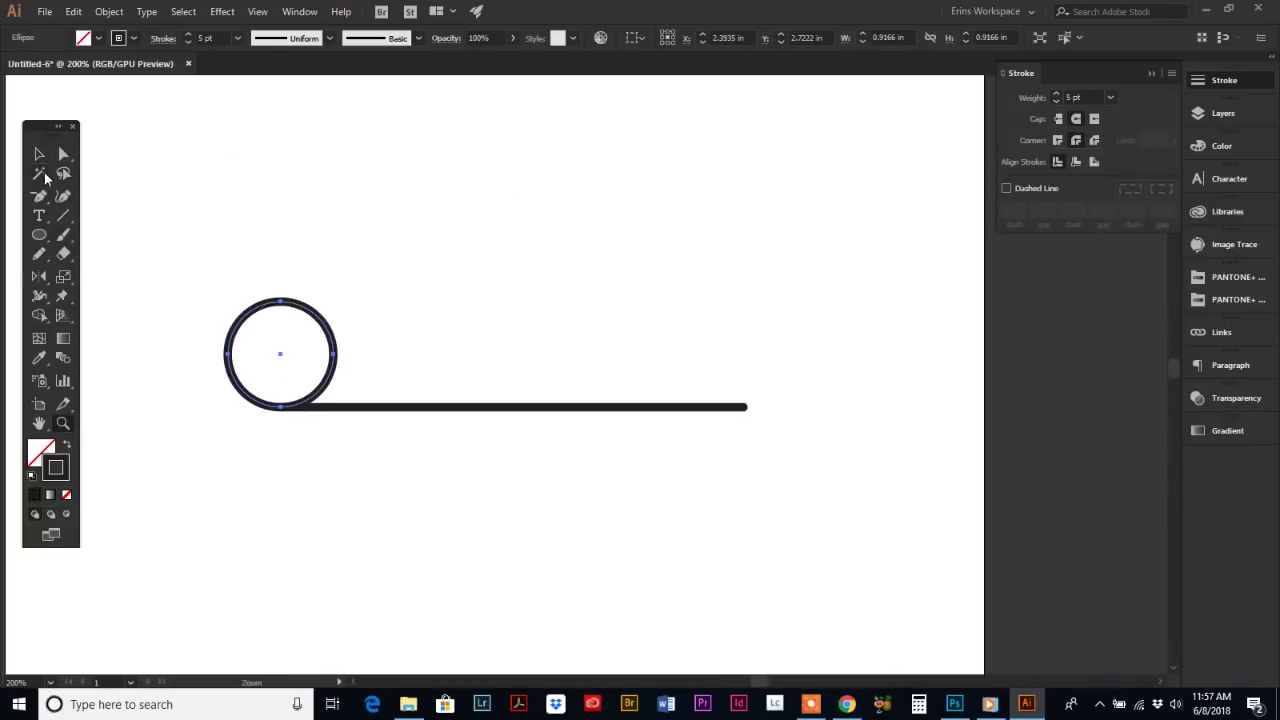
click(41, 153)
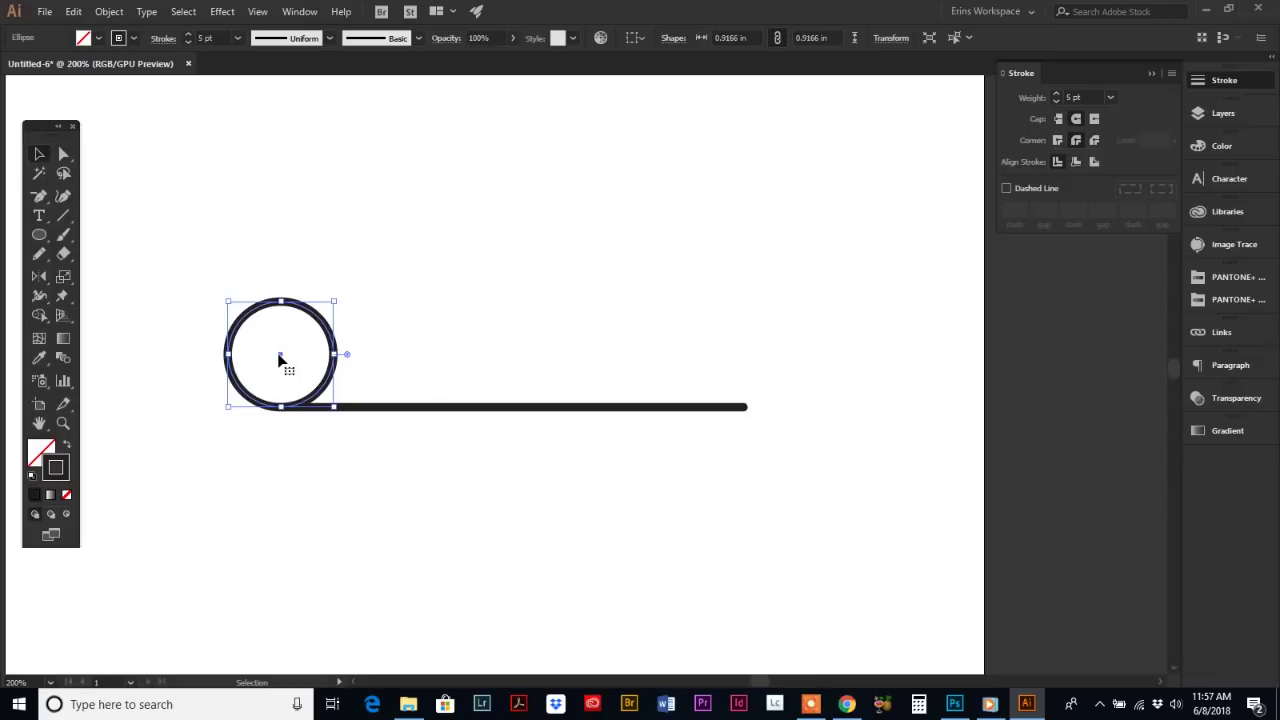
Alt-drag copies of the circle to the line's right end and up along the arc.
drag(281, 358, 745, 361)
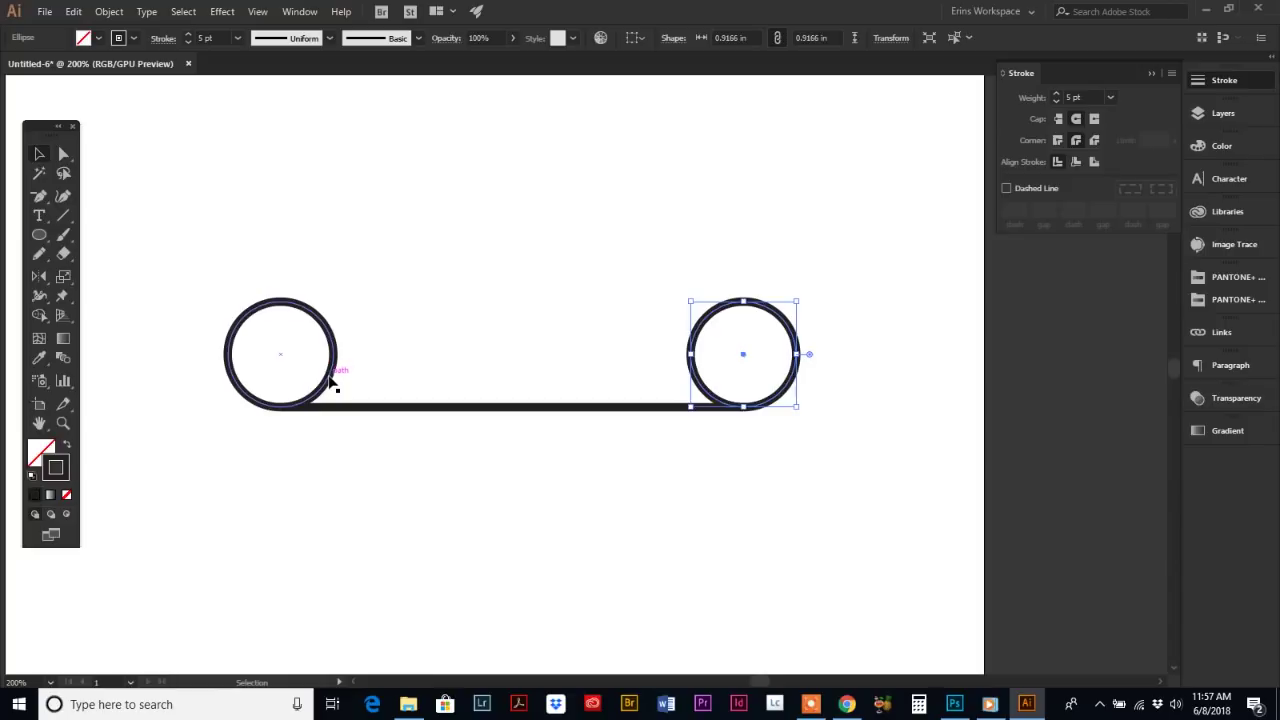
mouse_move(337, 375)
mouse_down()
mouse_move(377, 325)
mouse_move(431, 314)
mouse_move(465, 276)
mouse_move(463, 288)
mouse_move(557, 280)
mouse_up()
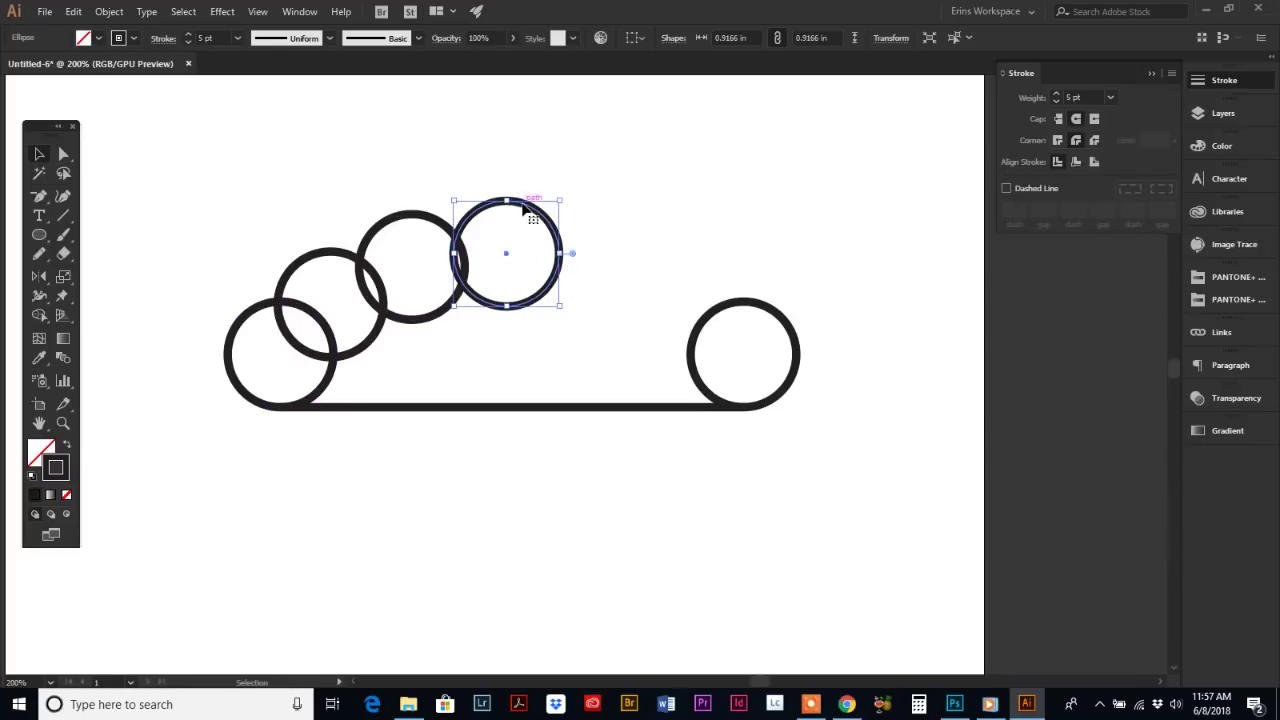
mouse_move(526, 207)
mouse_down()
mouse_move(652, 232)
mouse_move(768, 166)
mouse_up()
drag(665, 253, 630, 267)
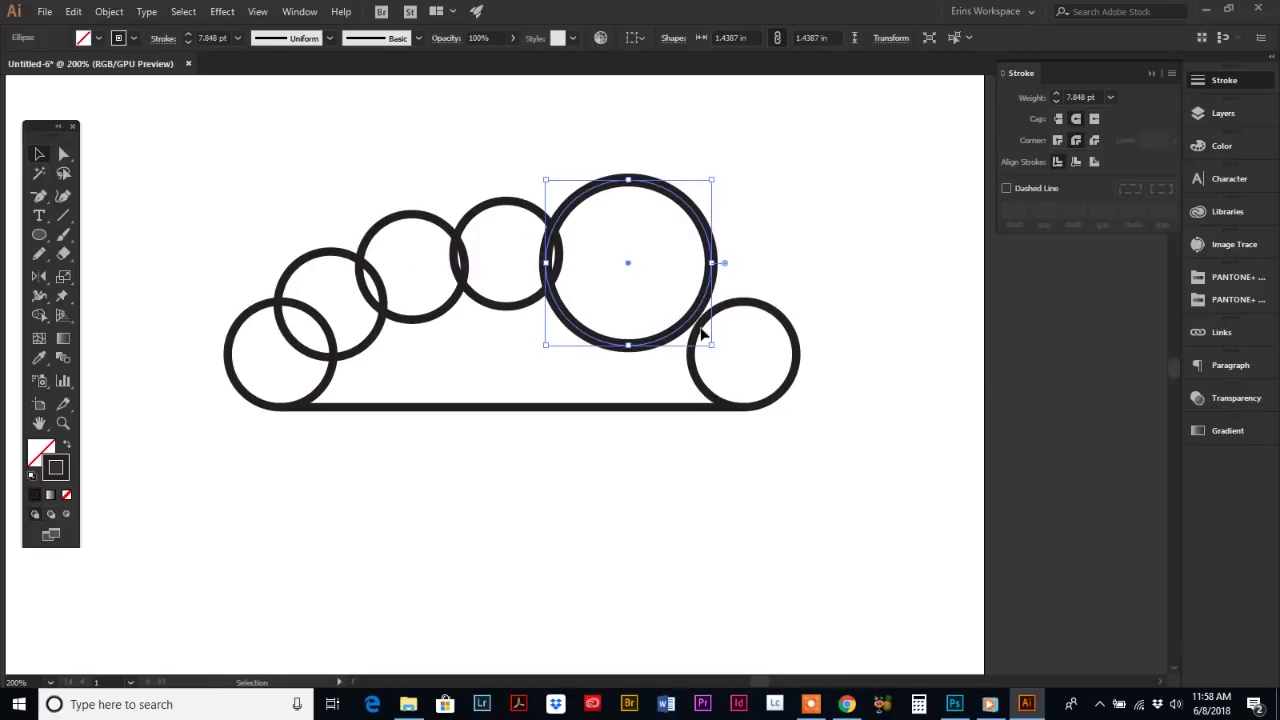
Enlarge one circle to about 1.72 in and set its stroke weight to 5 pt.
drag(711, 345, 743, 370)
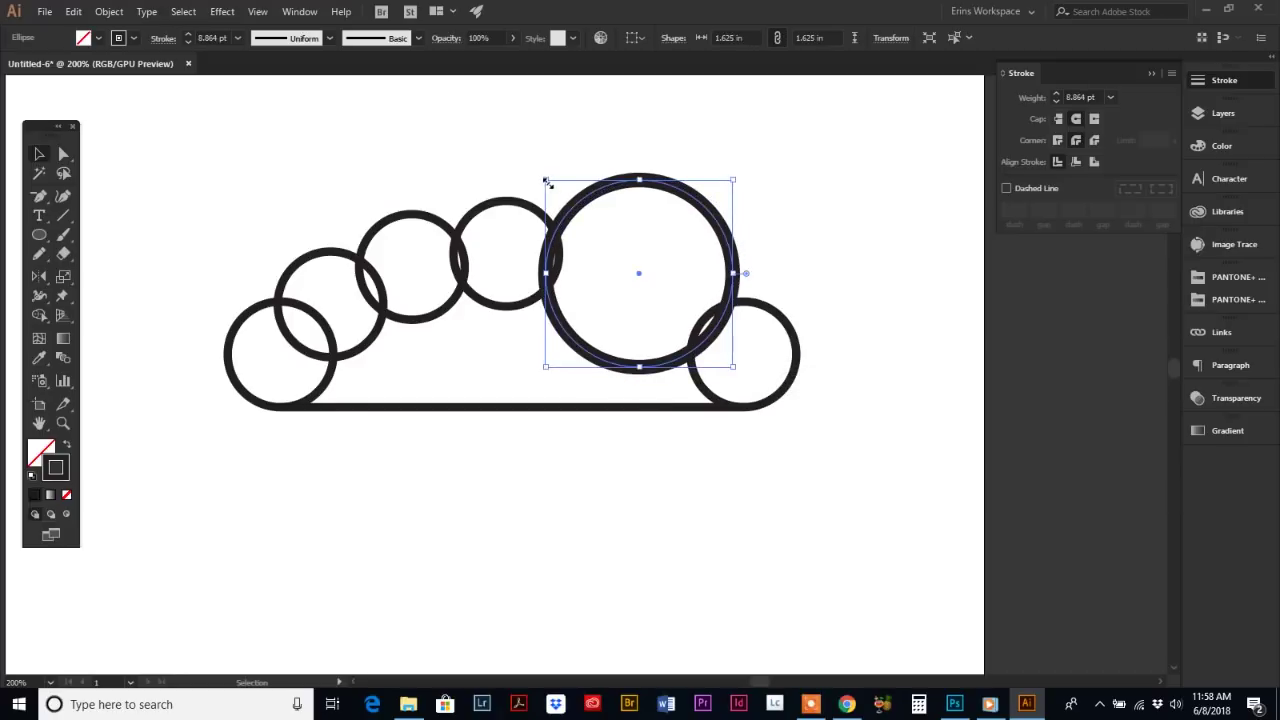
drag(545, 180, 536, 170)
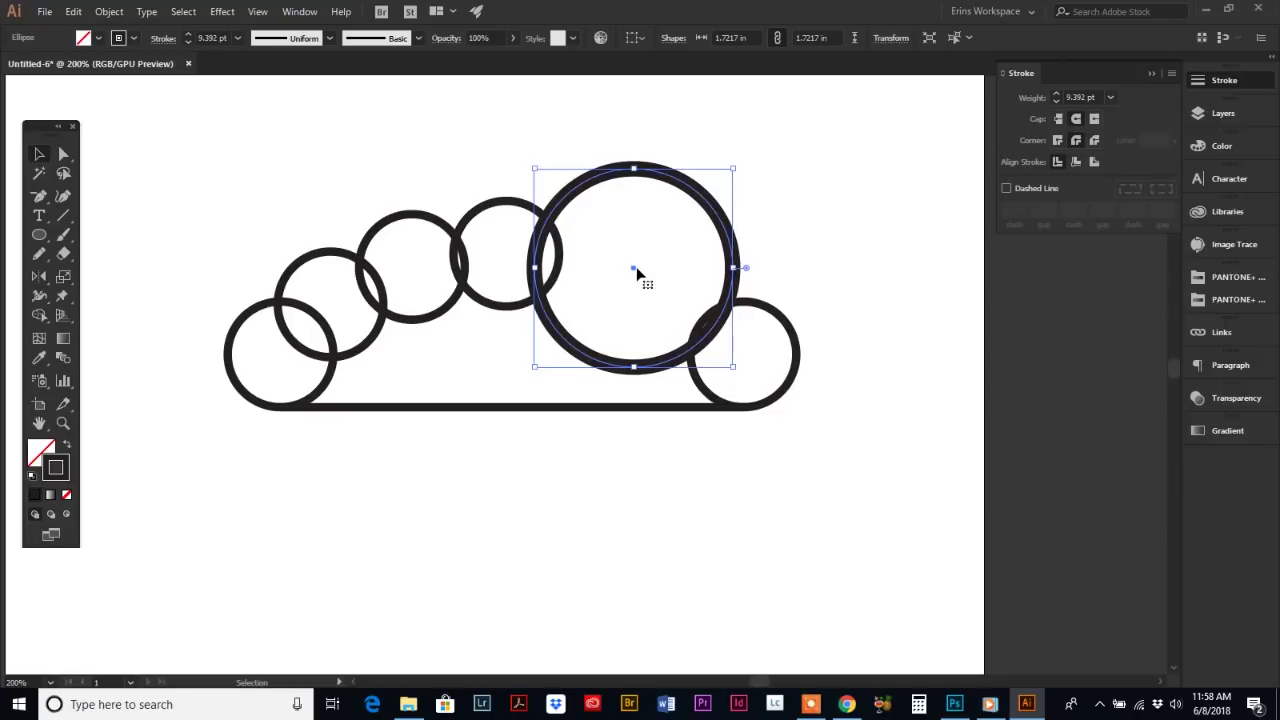
drag(634, 272, 634, 283)
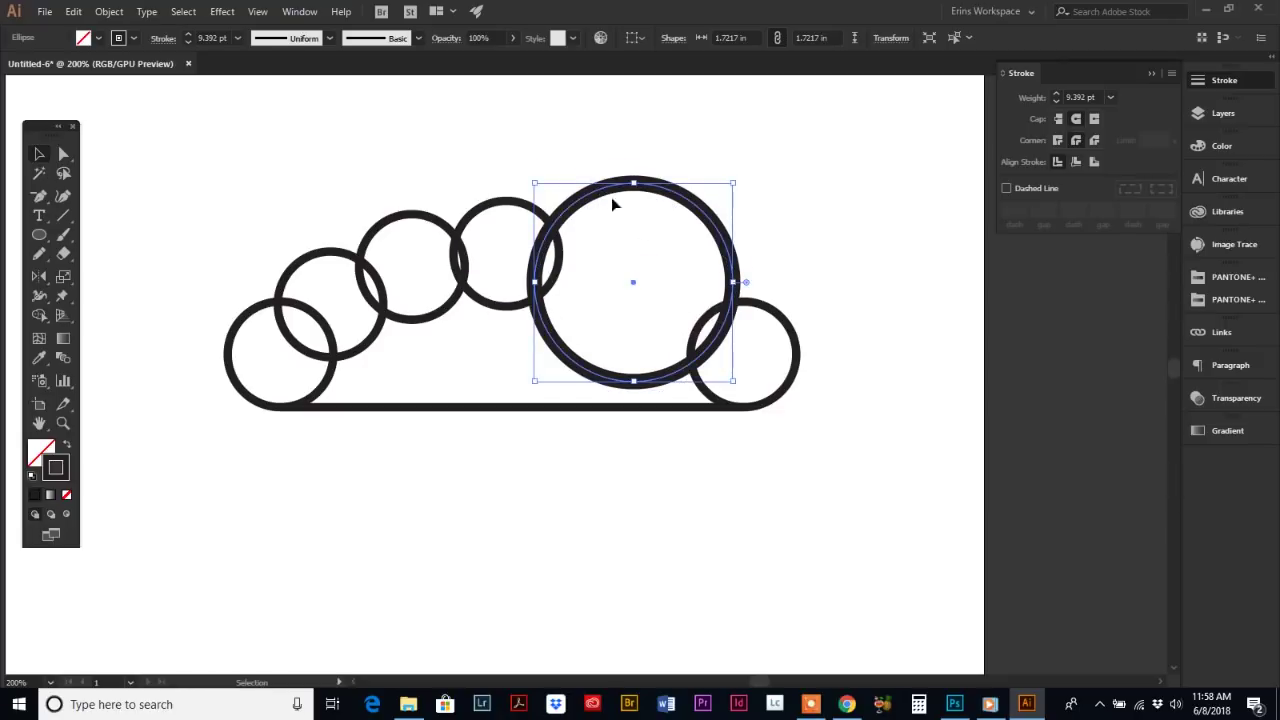
double_click(1094, 96)
text(5)
key(Return)
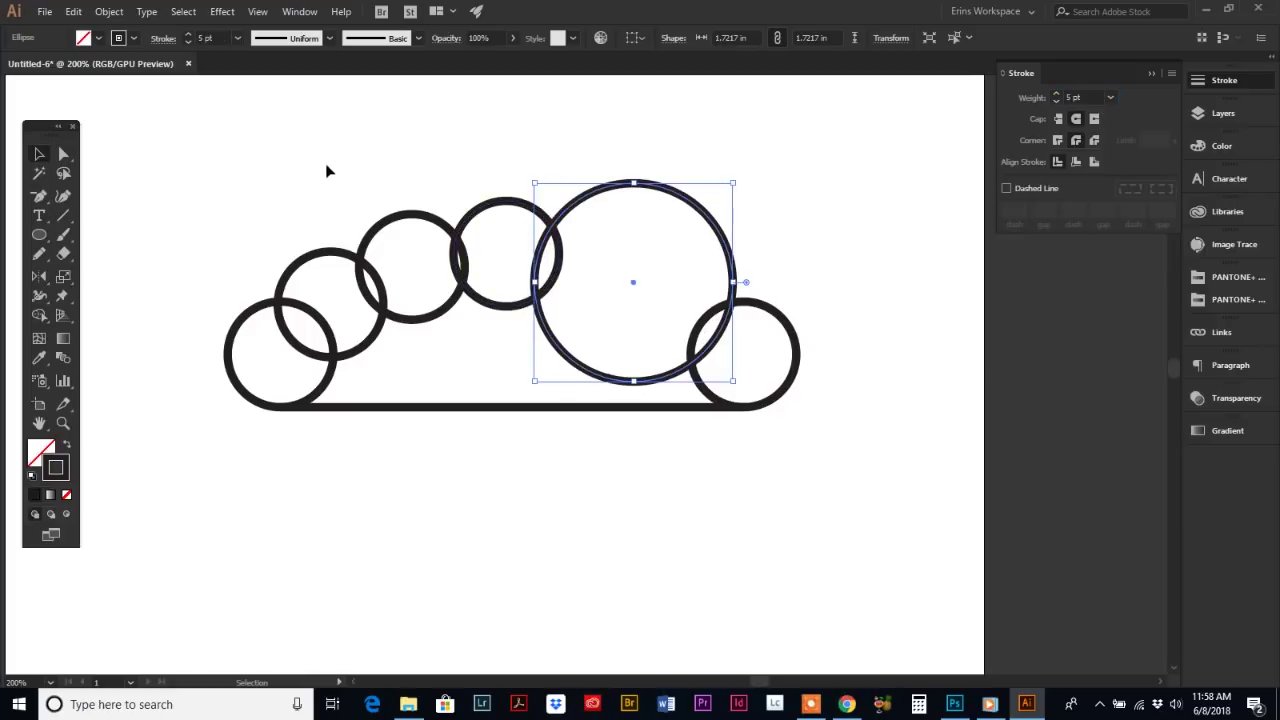
click(322, 215)
Select all cloud paths and sweep Shape Builder across the circles and base line to unite them.
drag(200, 137, 840, 486)
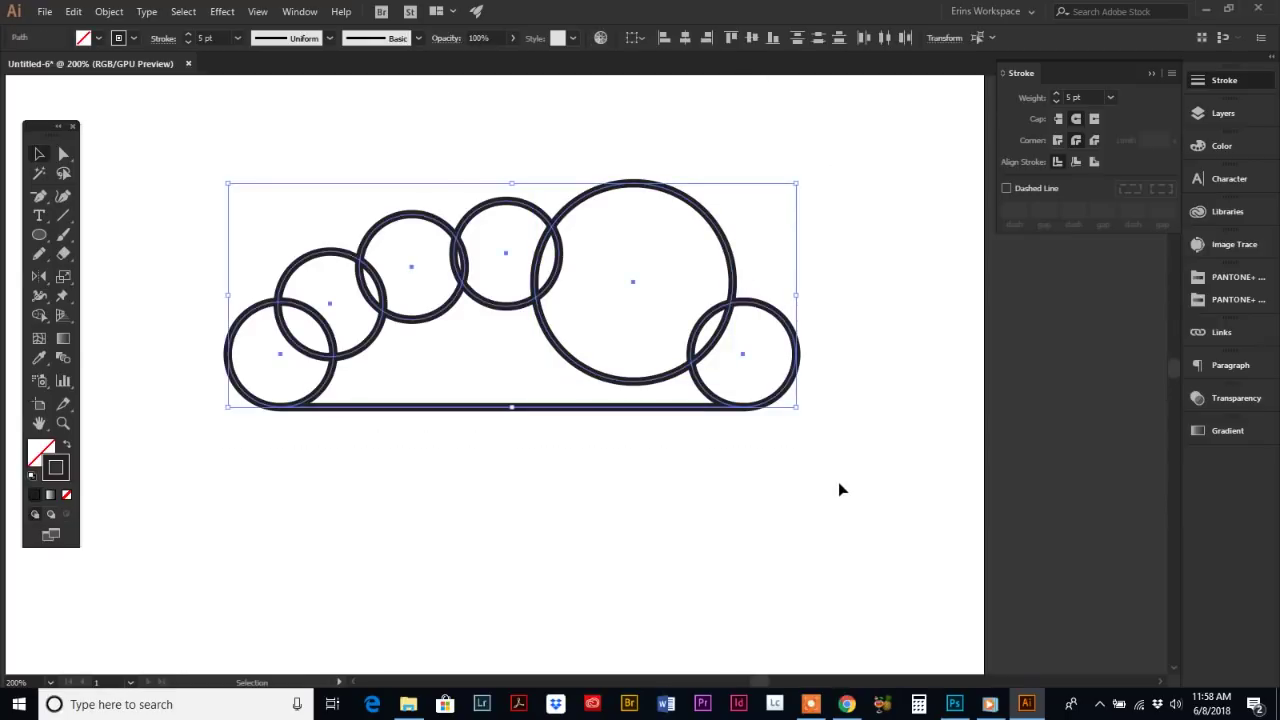
click(38, 318)
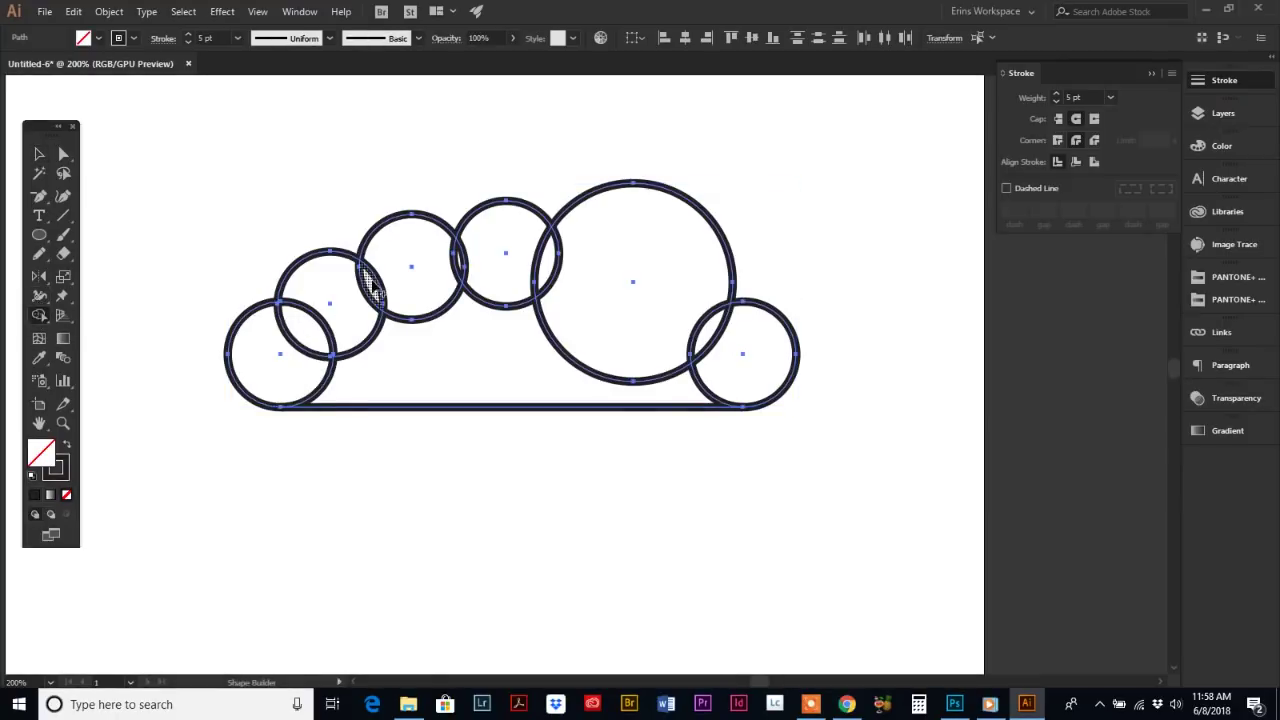
click(349, 363)
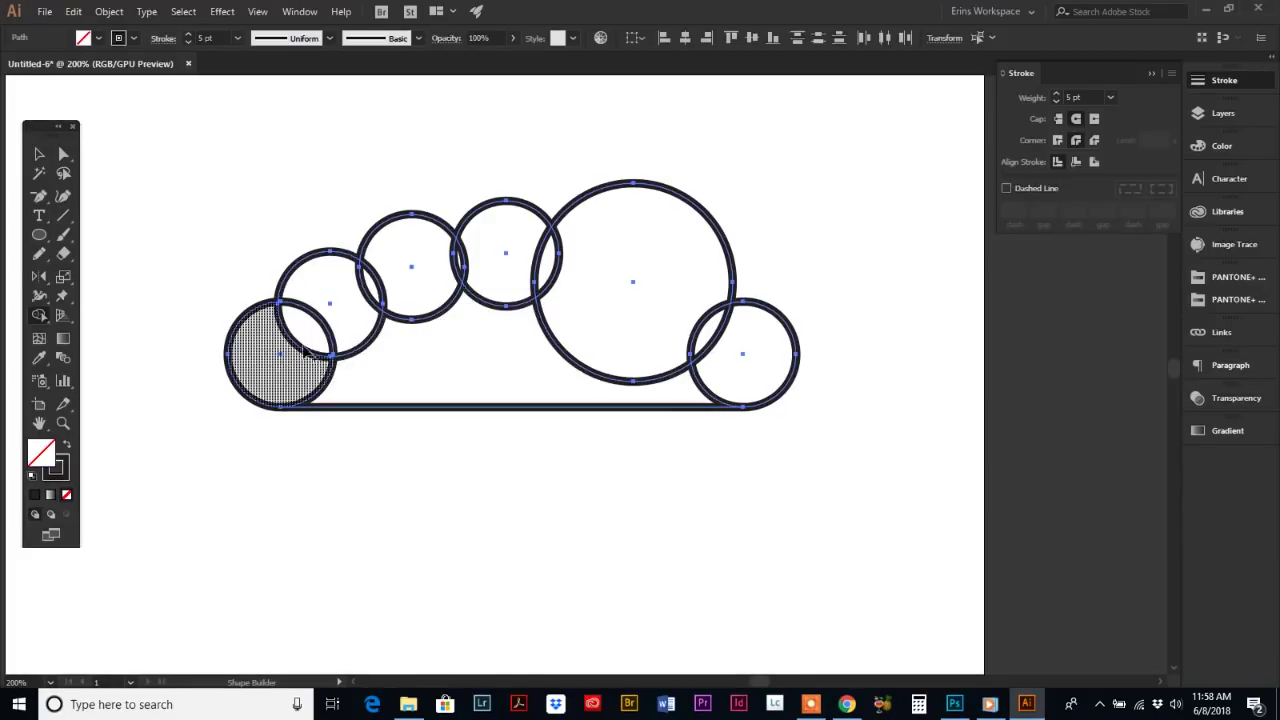
drag(560, 283, 700, 330)
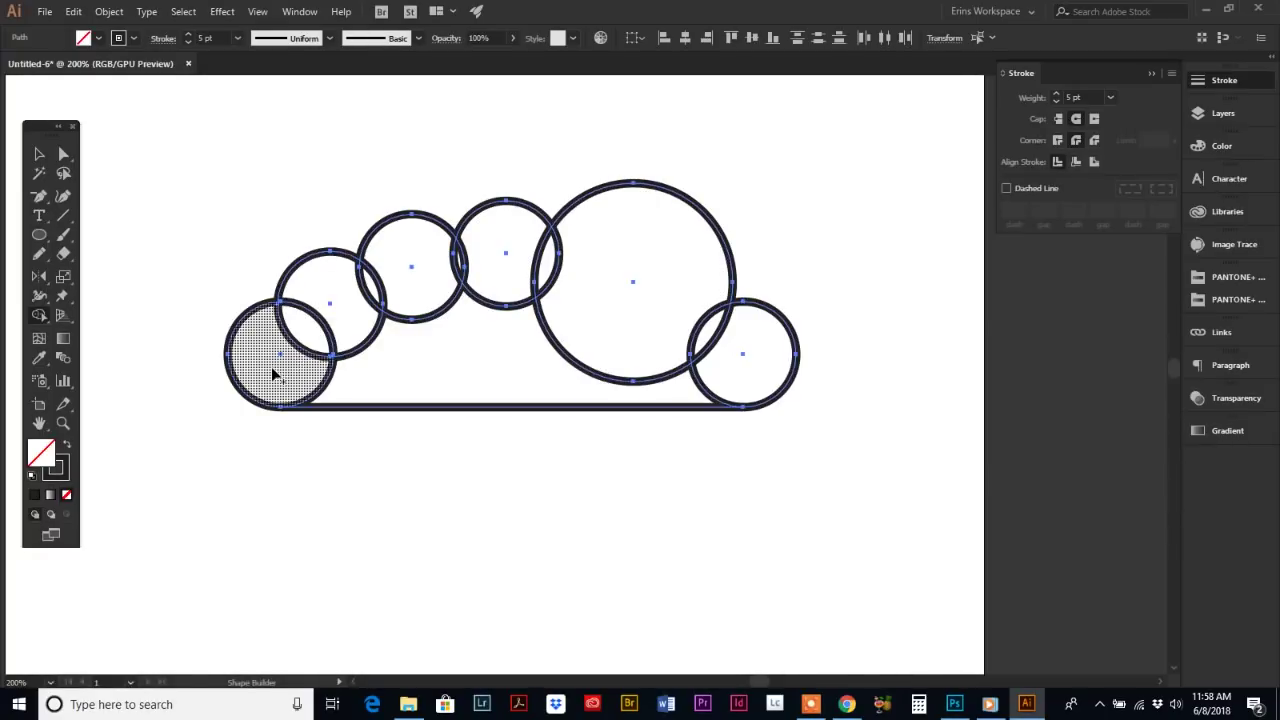
mouse_move(271, 366)
mouse_down()
mouse_move(328, 306)
mouse_move(399, 262)
mouse_move(555, 251)
mouse_move(672, 289)
mouse_move(721, 332)
mouse_move(729, 364)
mouse_move(664, 398)
mouse_up()
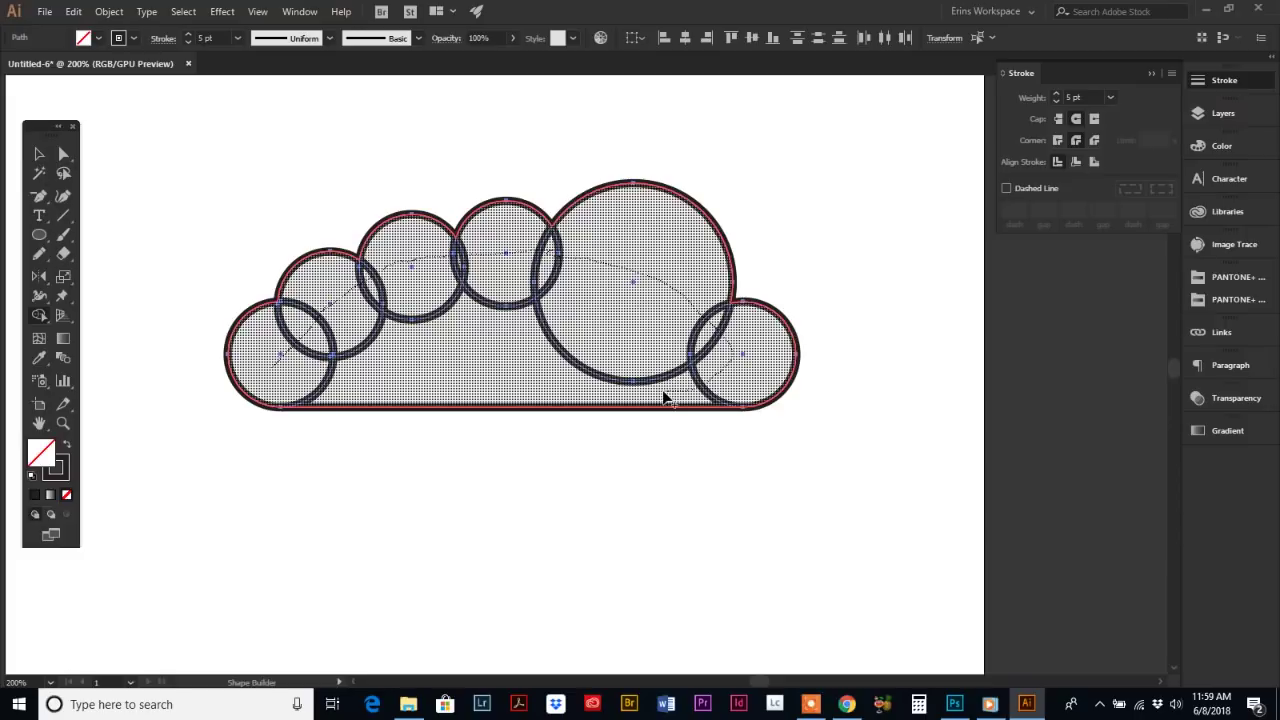
drag(663, 398, 700, 410)
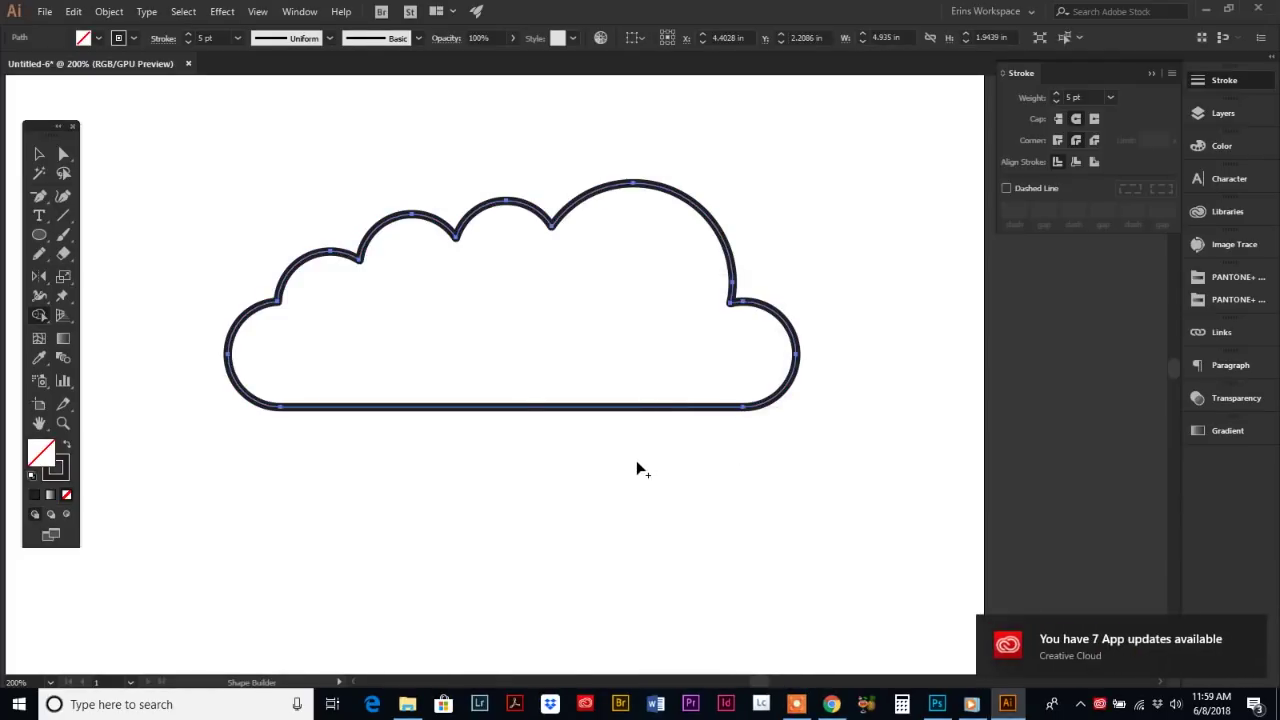
key(v)
key(ctrl+y)
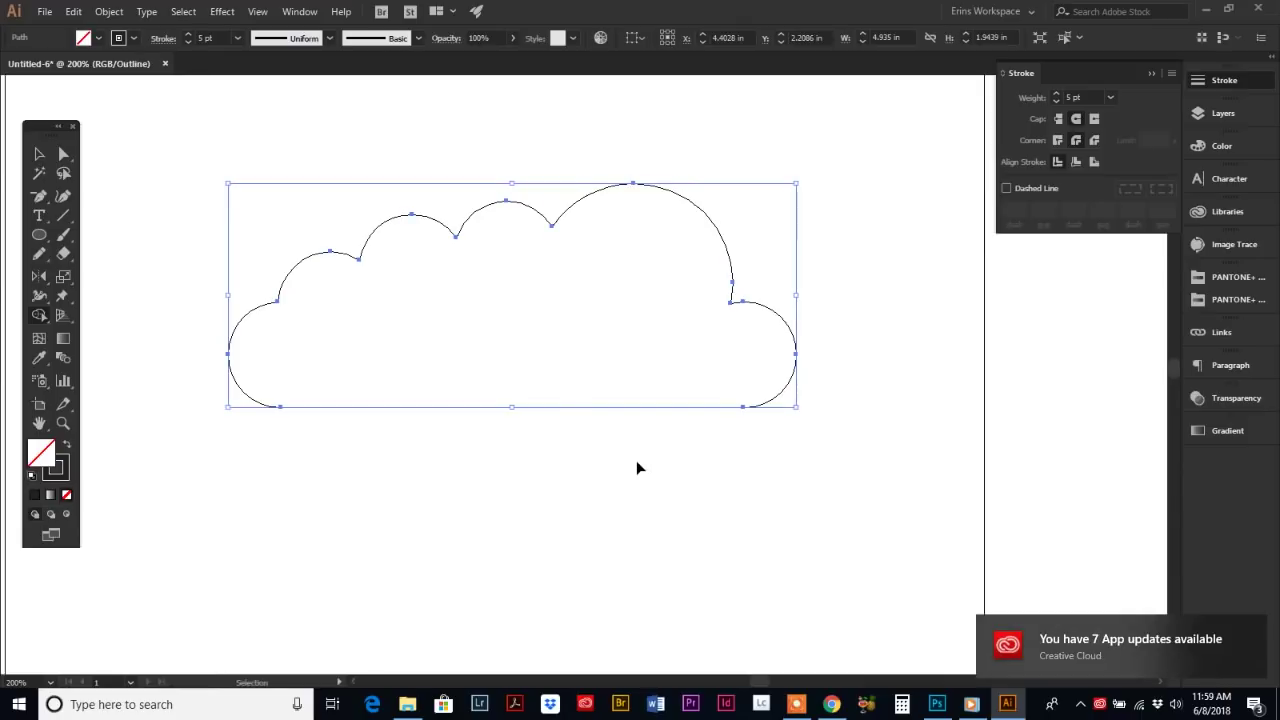
key(ctrl+y)
key(shift+m)
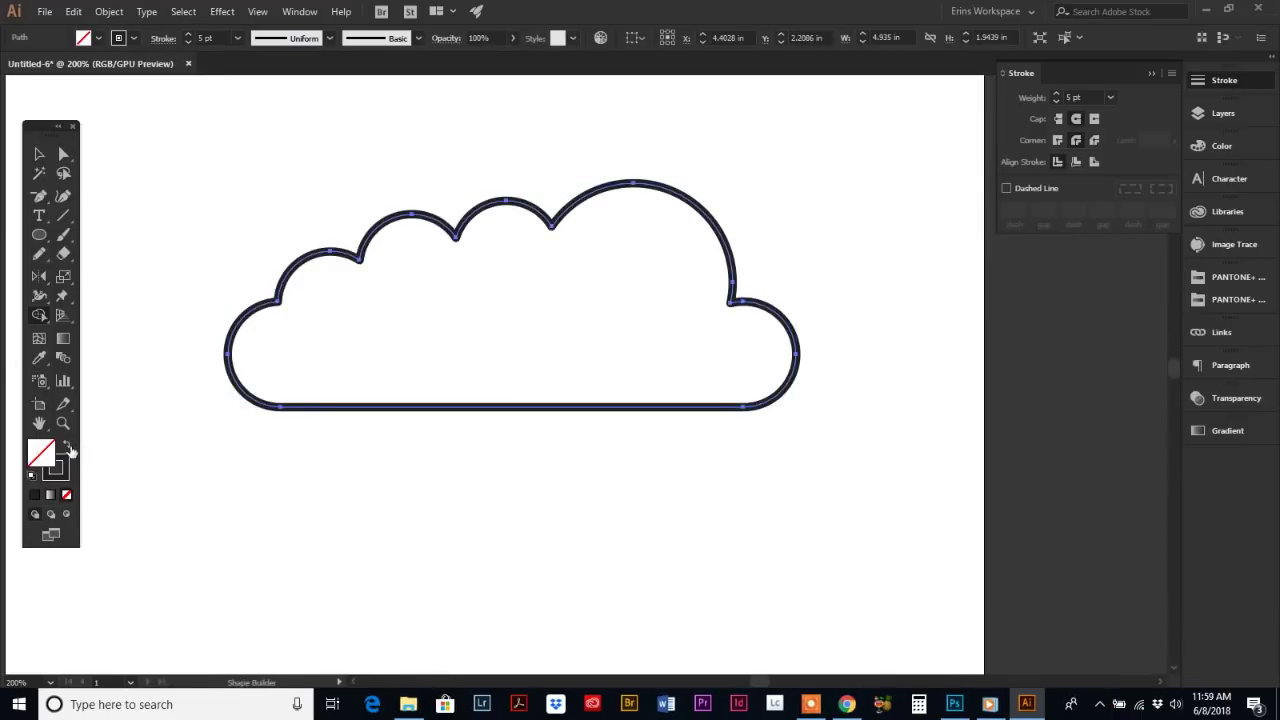
click(67, 447)
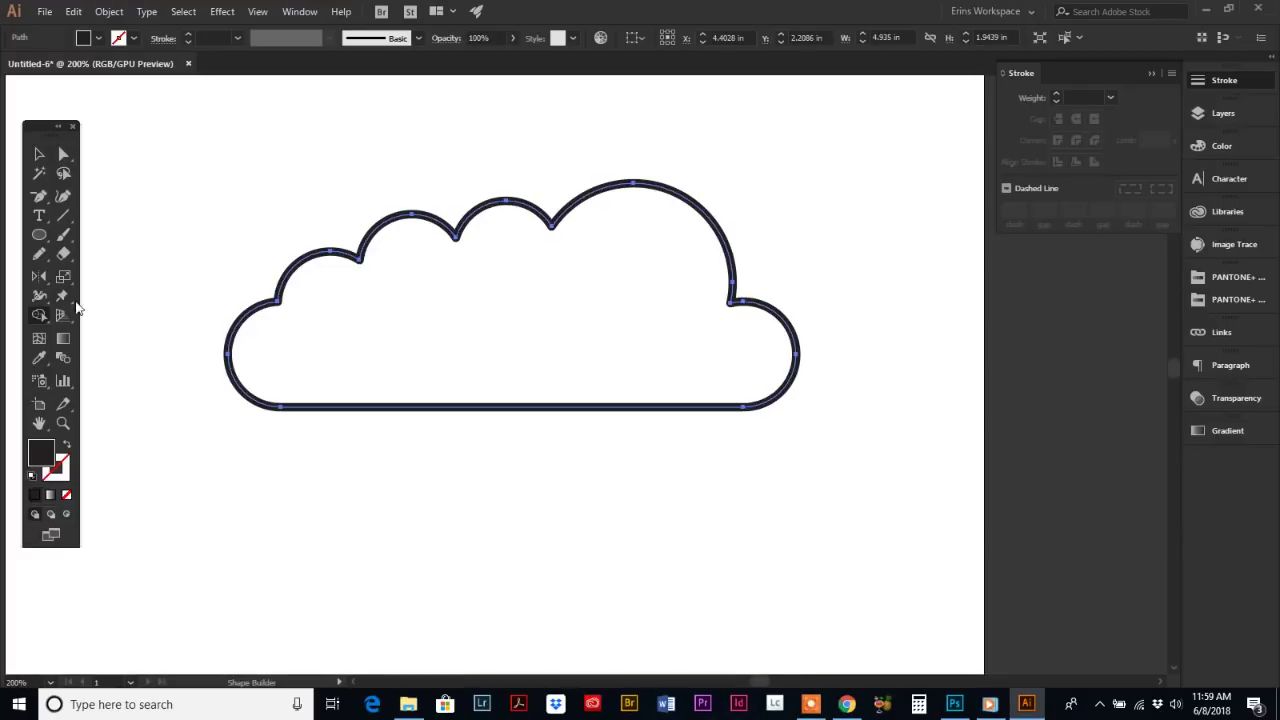
key(v)
click(366, 257)
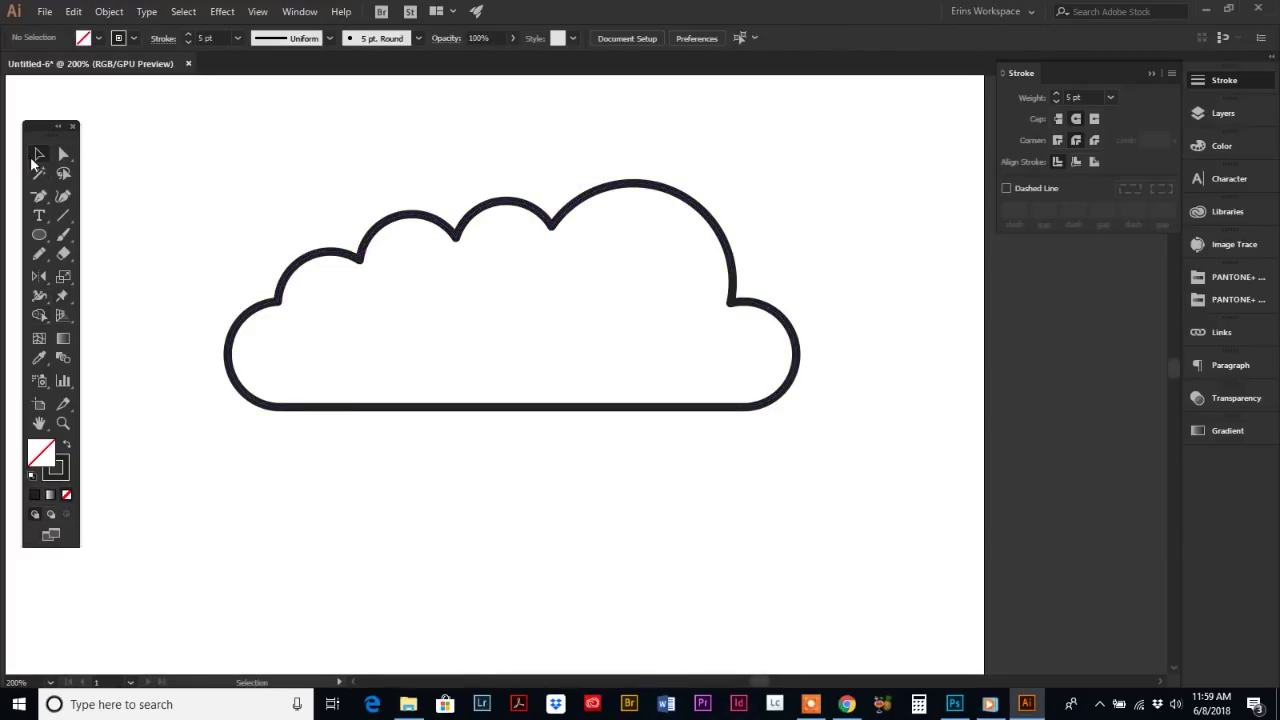
click(316, 257)
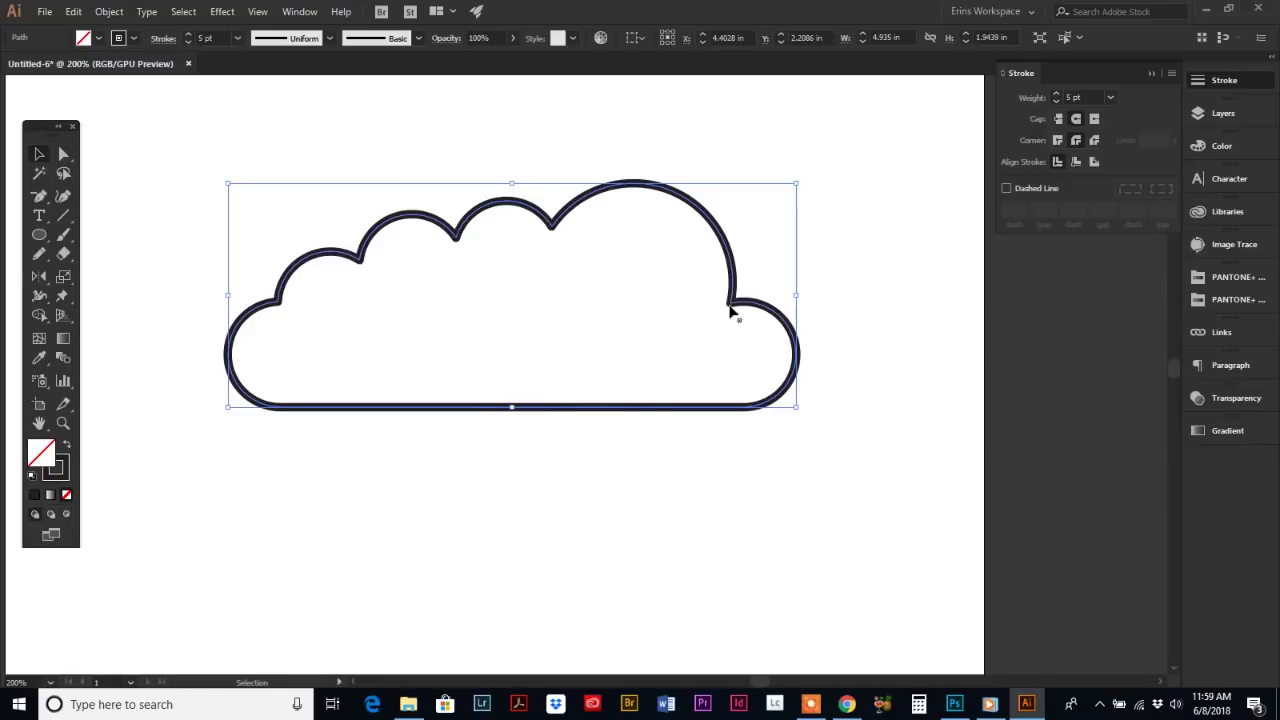
Swap fill and stroke and apply a default gradient fill to the cloud.
click(66, 445)
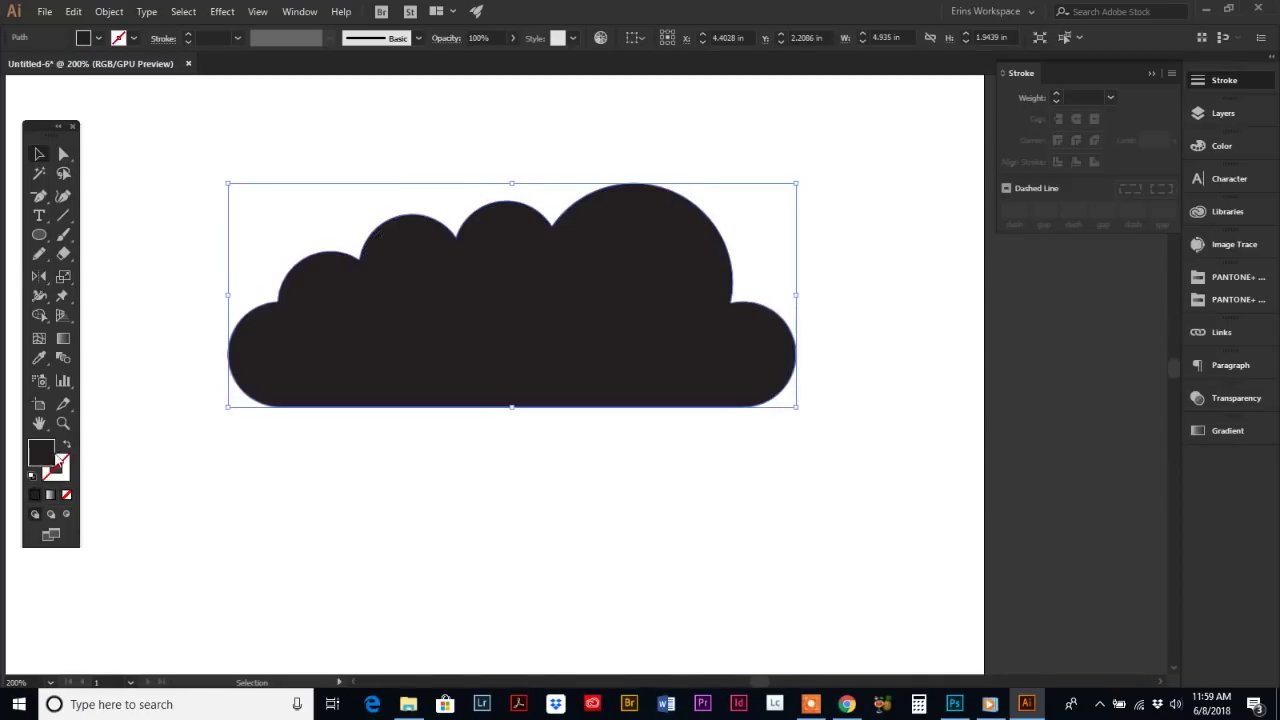
click(1222, 147)
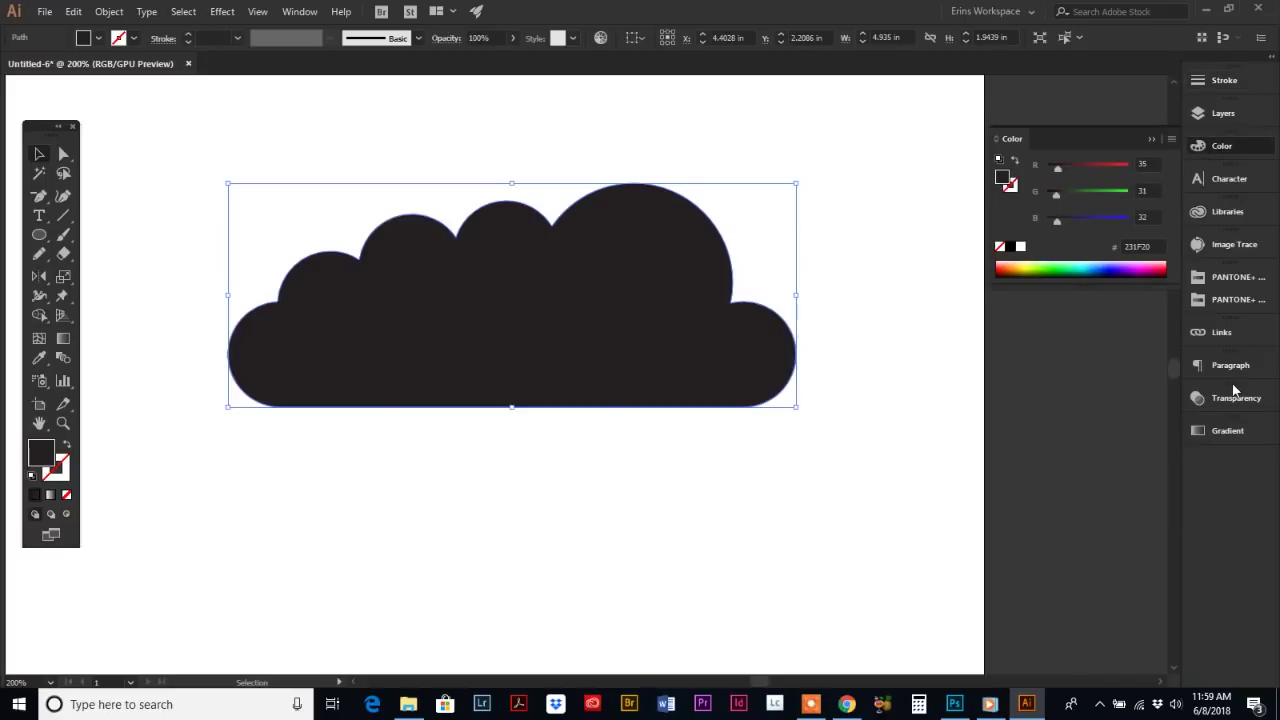
click(1226, 430)
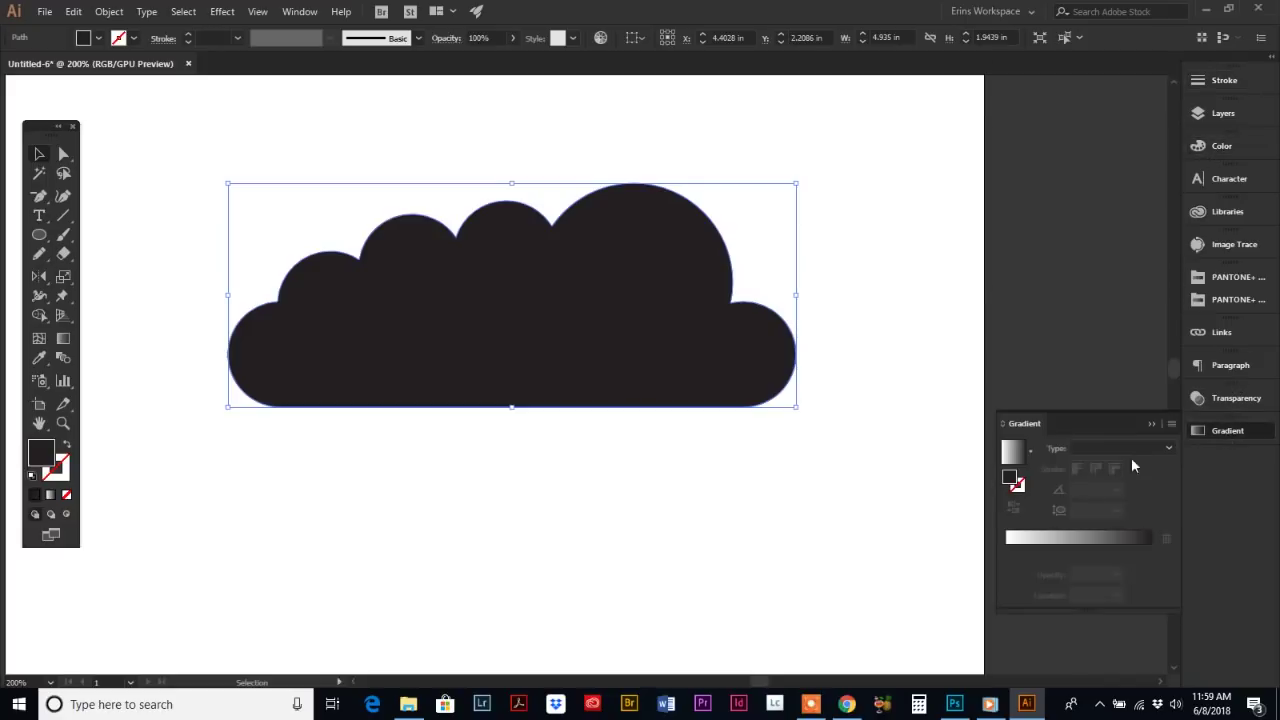
click(1014, 456)
Set the gradient's right colour stop to teal in CMYK.
click(1150, 551)
double_click(1151, 550)
click(1147, 356)
click(1072, 410)
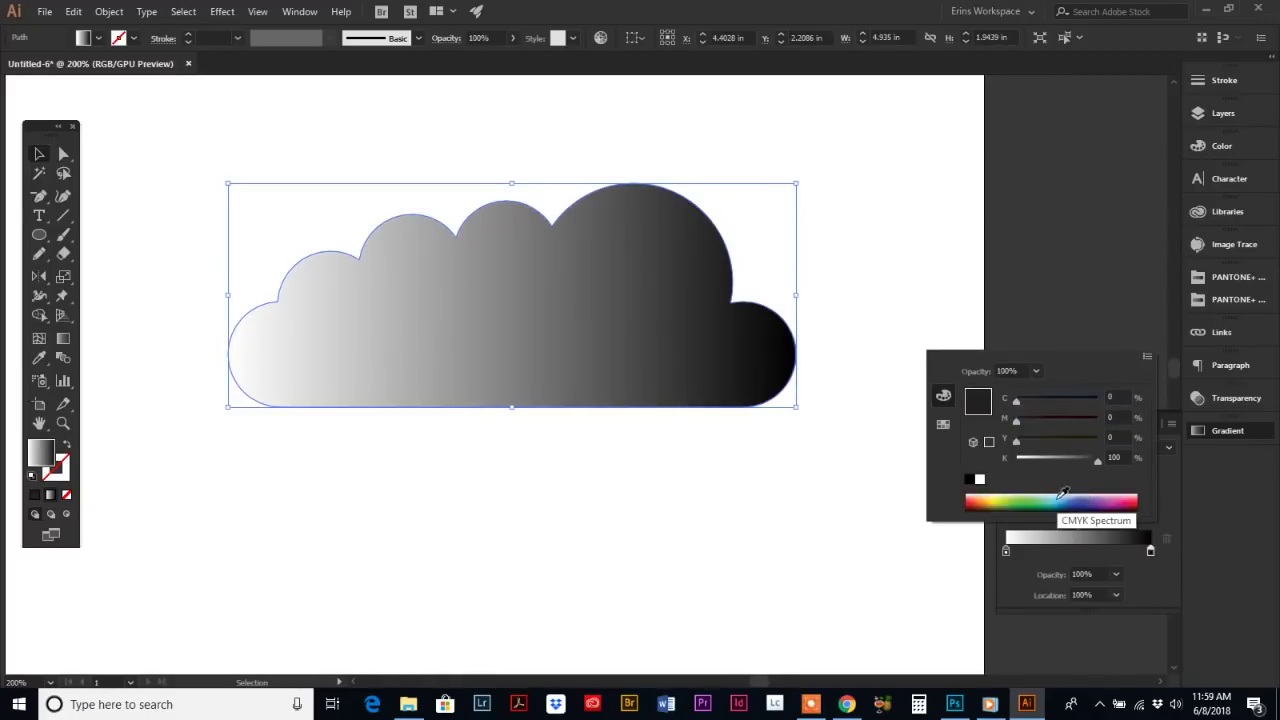
click(1060, 497)
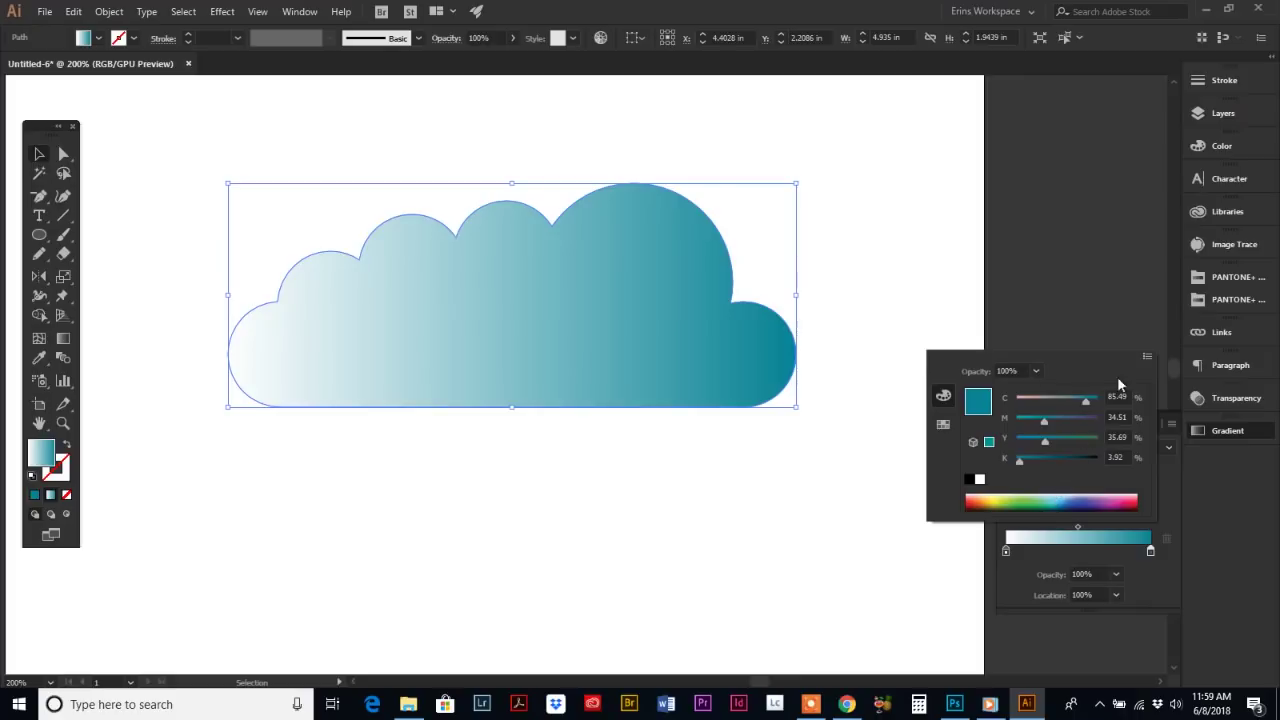
click(1139, 561)
Make the gradient Radial and adjust the white-to-teal midpoint balance.
click(1118, 447)
click(1108, 480)
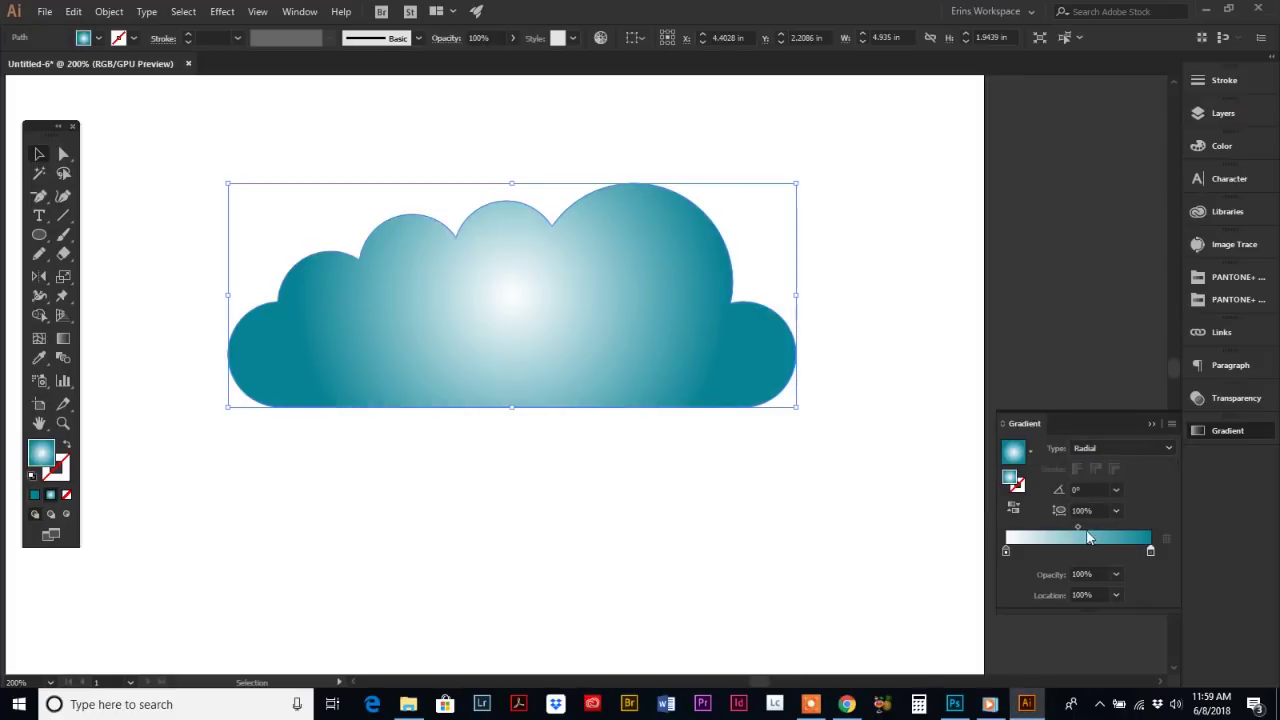
click(1078, 527)
mouse_move(1080, 533)
mouse_down()
mouse_move(1037, 529)
mouse_move(1121, 538)
mouse_move(1080, 529)
mouse_up()
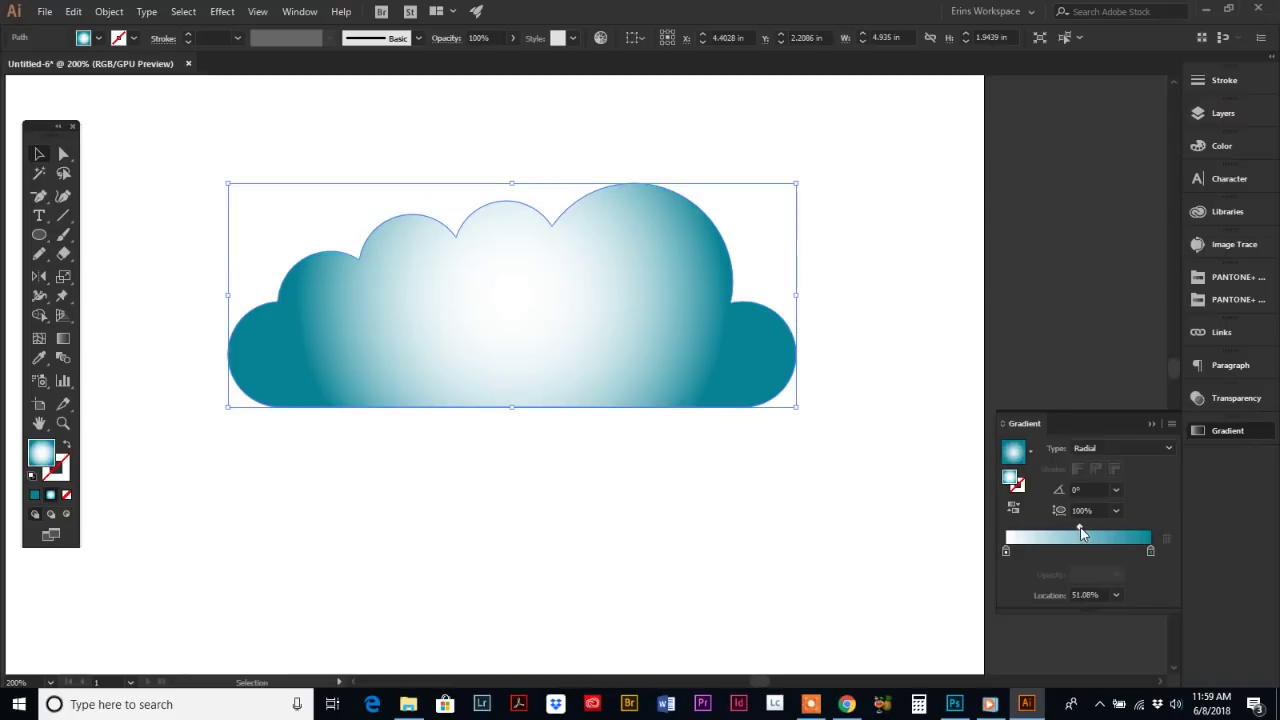
click(654, 531)
scroll(500, 512, down, 3)
Draw a 1.4535-inch circle below the cloud with fill None, black stroke, 5 pt weight.
scroll(498, 504, down, 1)
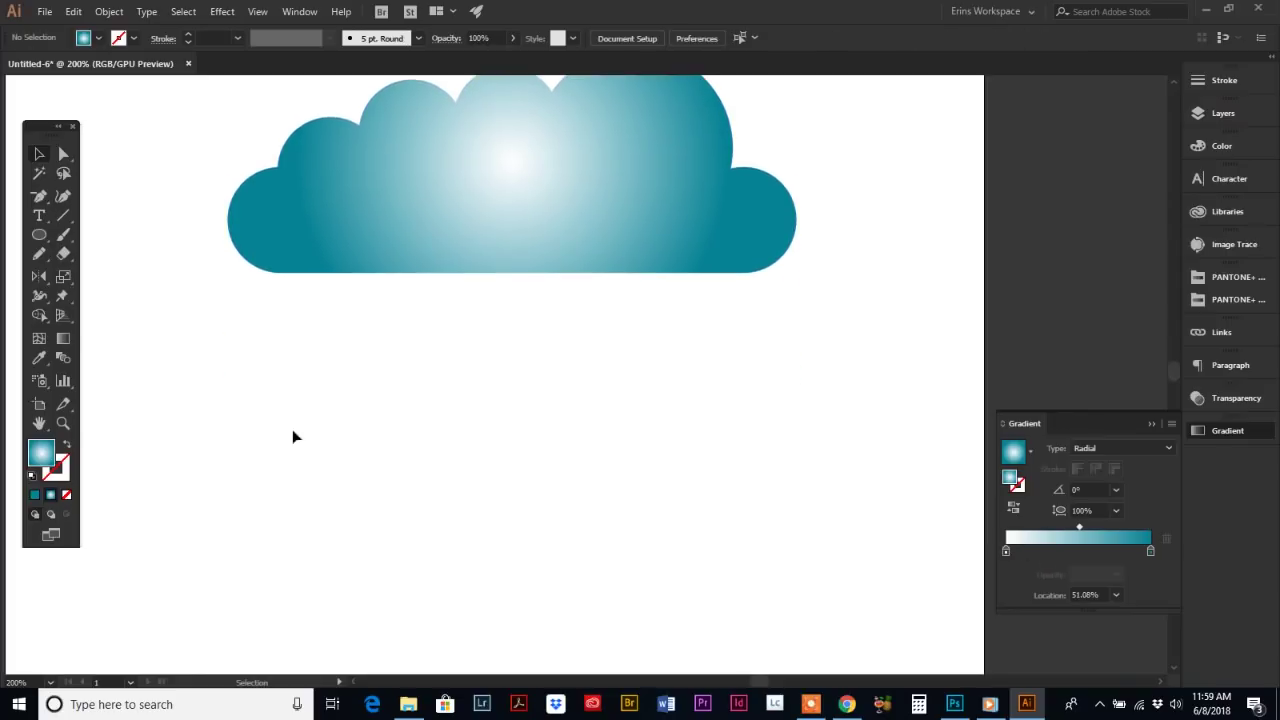
click(39, 236)
drag(463, 515, 521, 478)
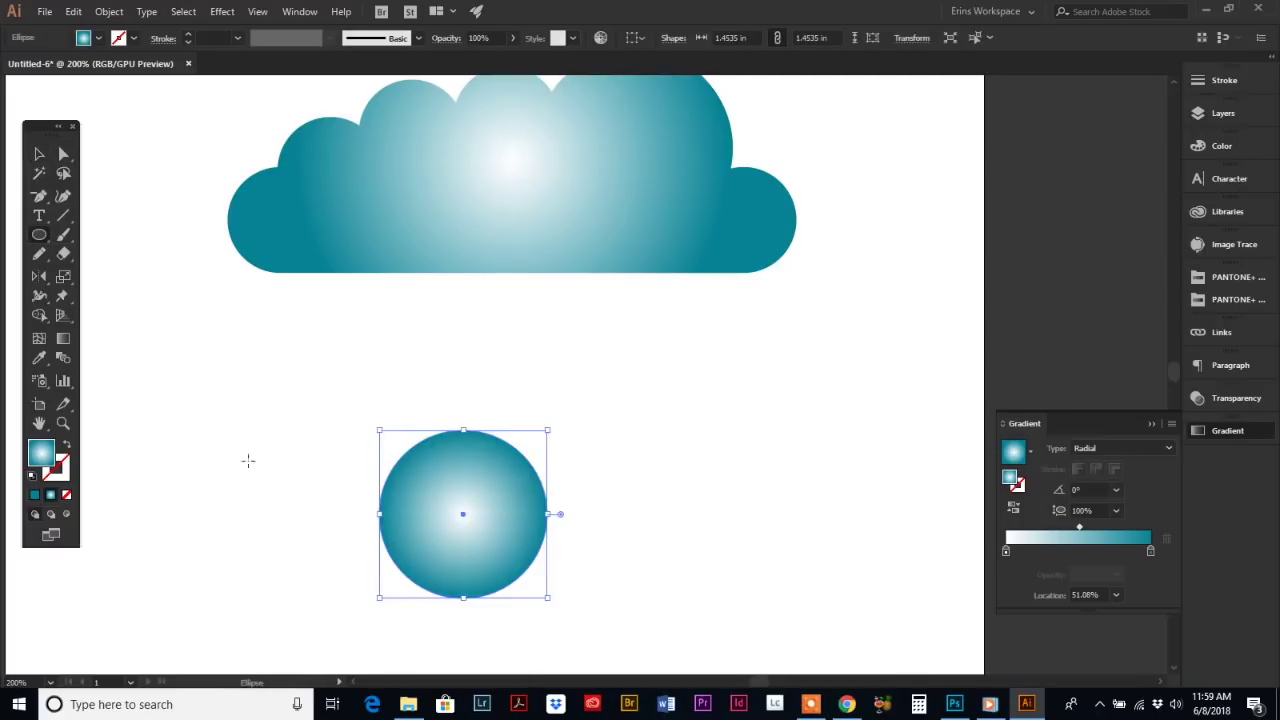
click(66, 494)
click(1222, 146)
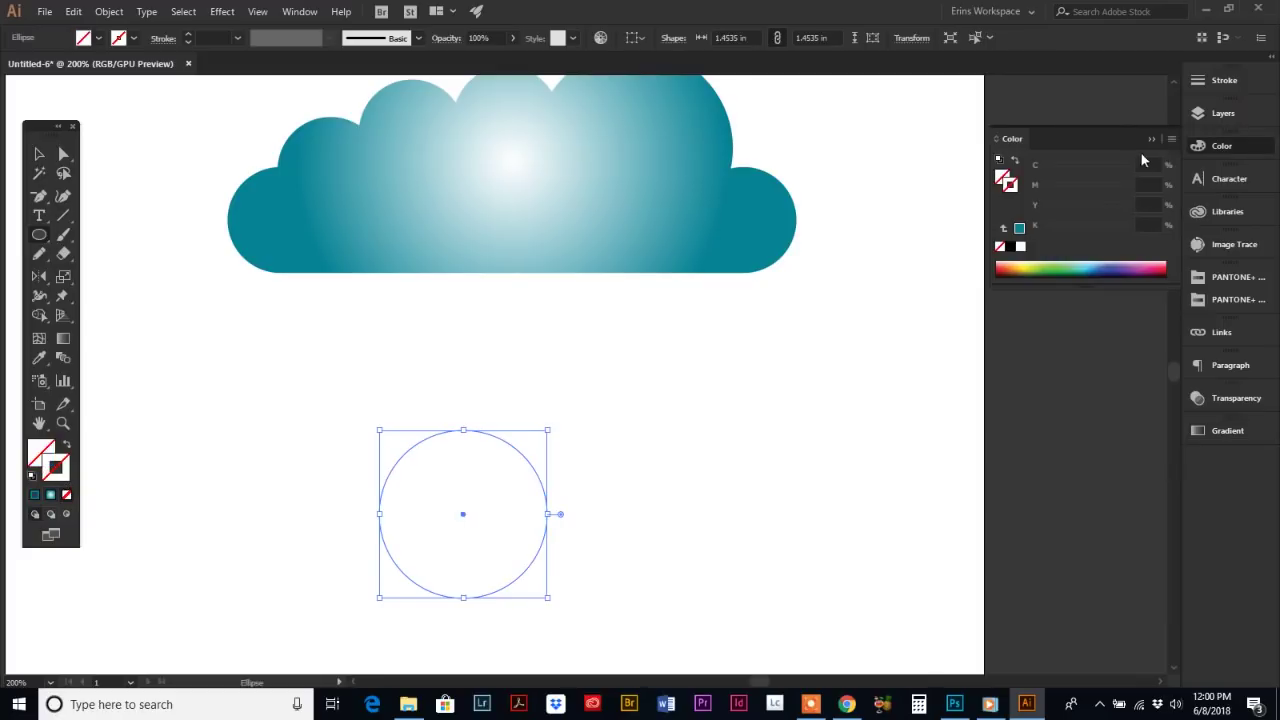
click(1010, 248)
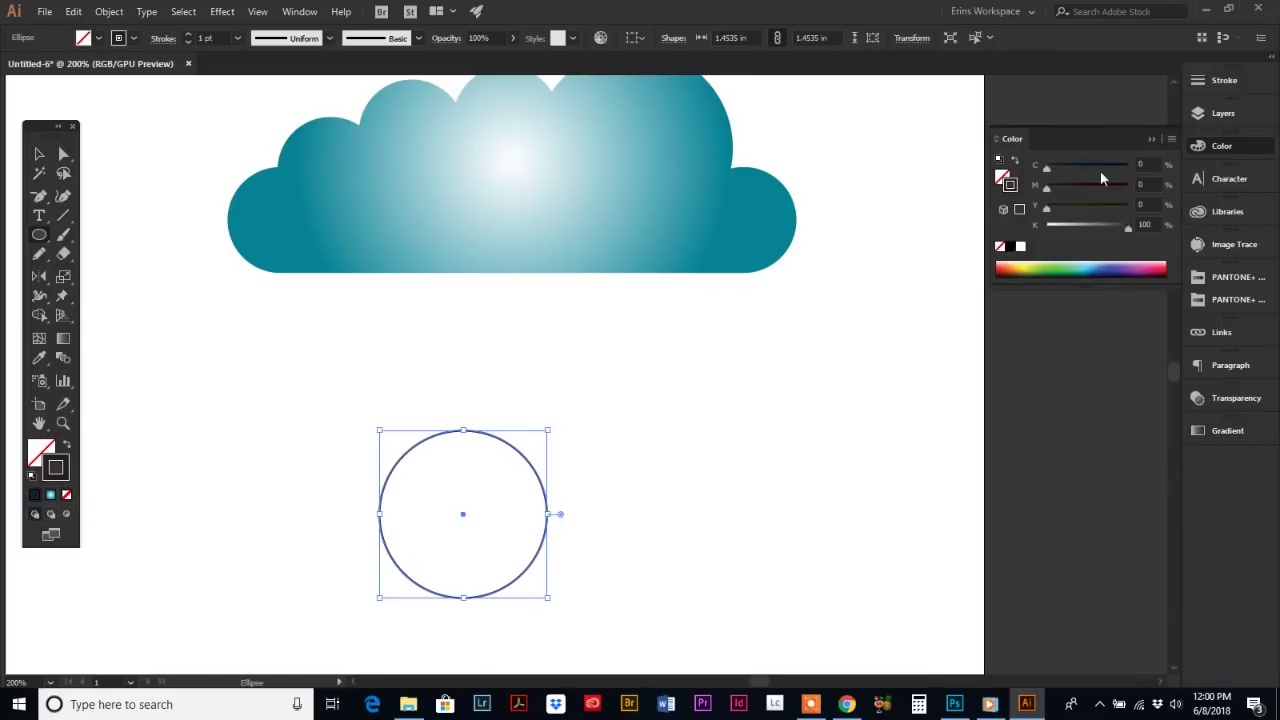
click(1224, 80)
click(1057, 94)
click(1057, 94)
click(1057, 94)
click(1057, 94)
click(1057, 94)
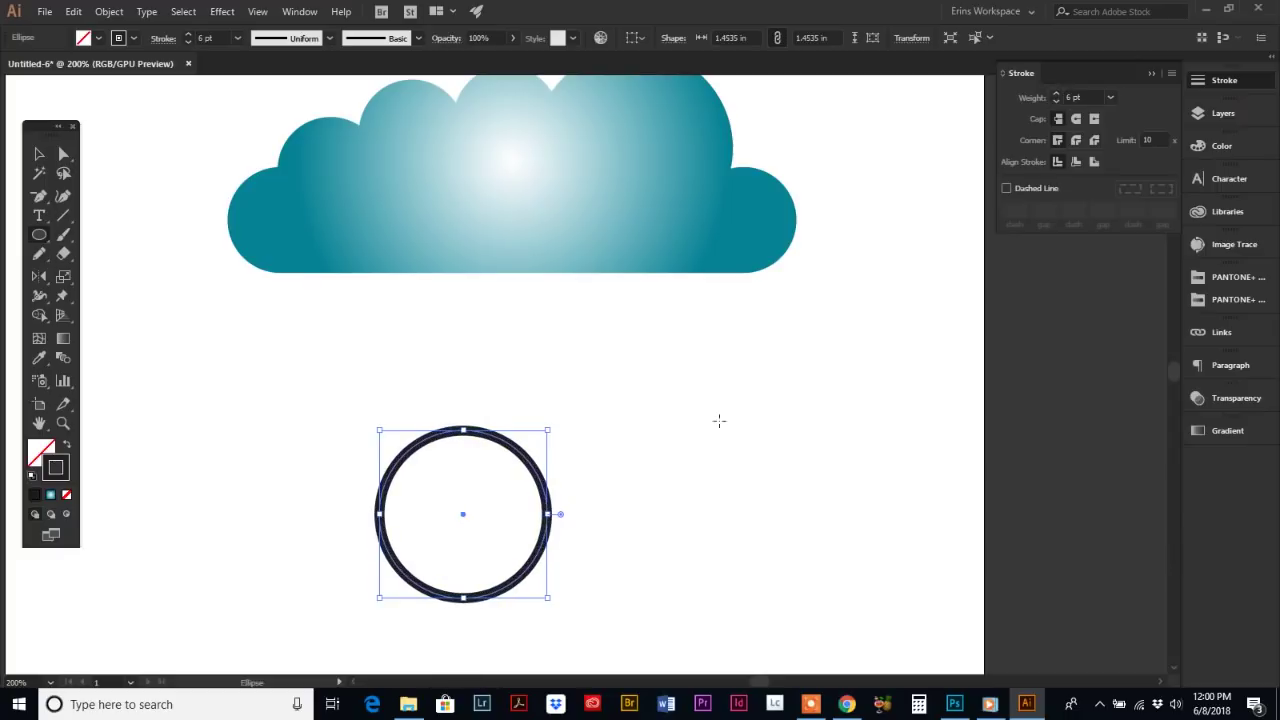
click(1056, 101)
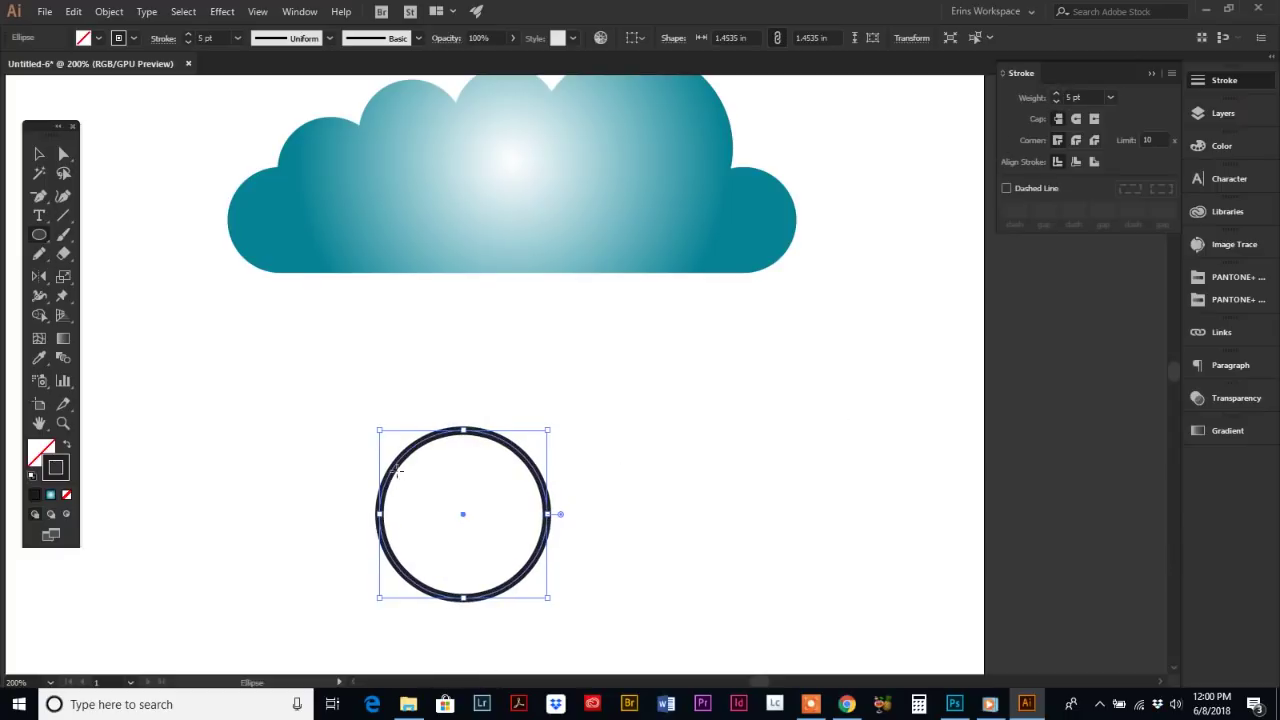
Place 0.7145-inch left and right ear circles atop the big circle, then select all three.
drag(394, 466, 414, 442)
click(40, 155)
drag(429, 500, 430, 460)
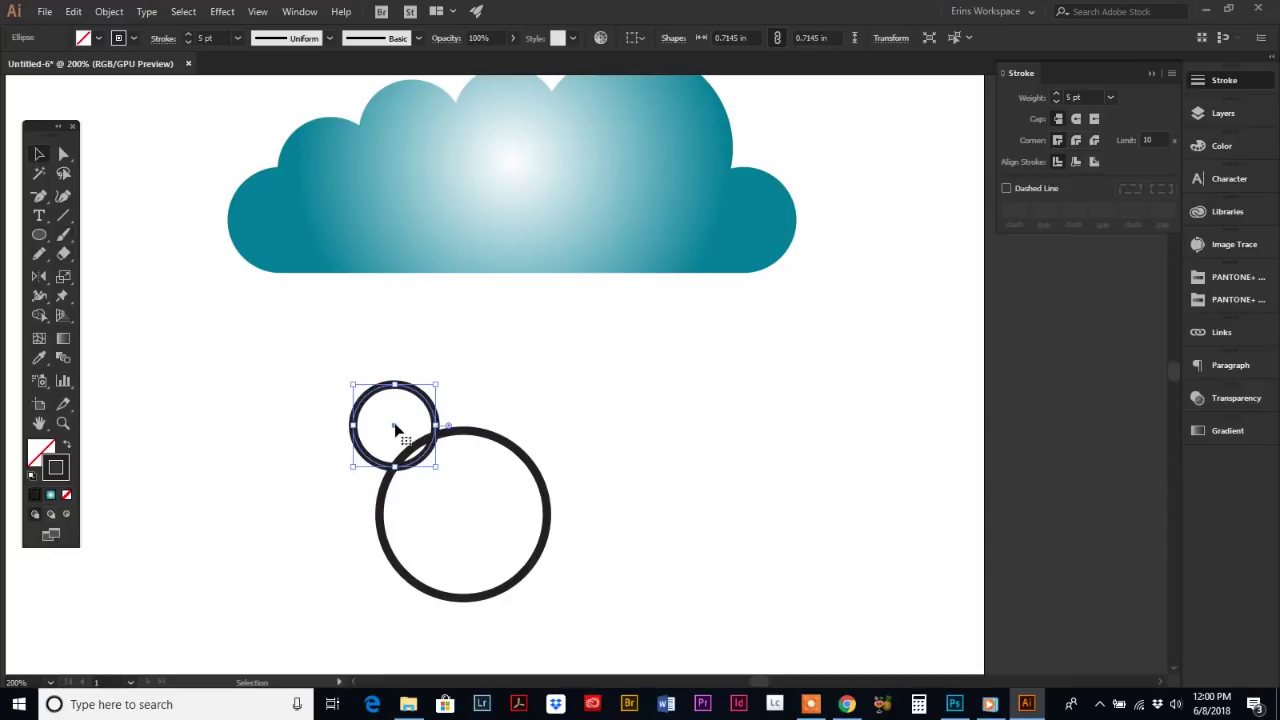
drag(395, 428, 516, 433)
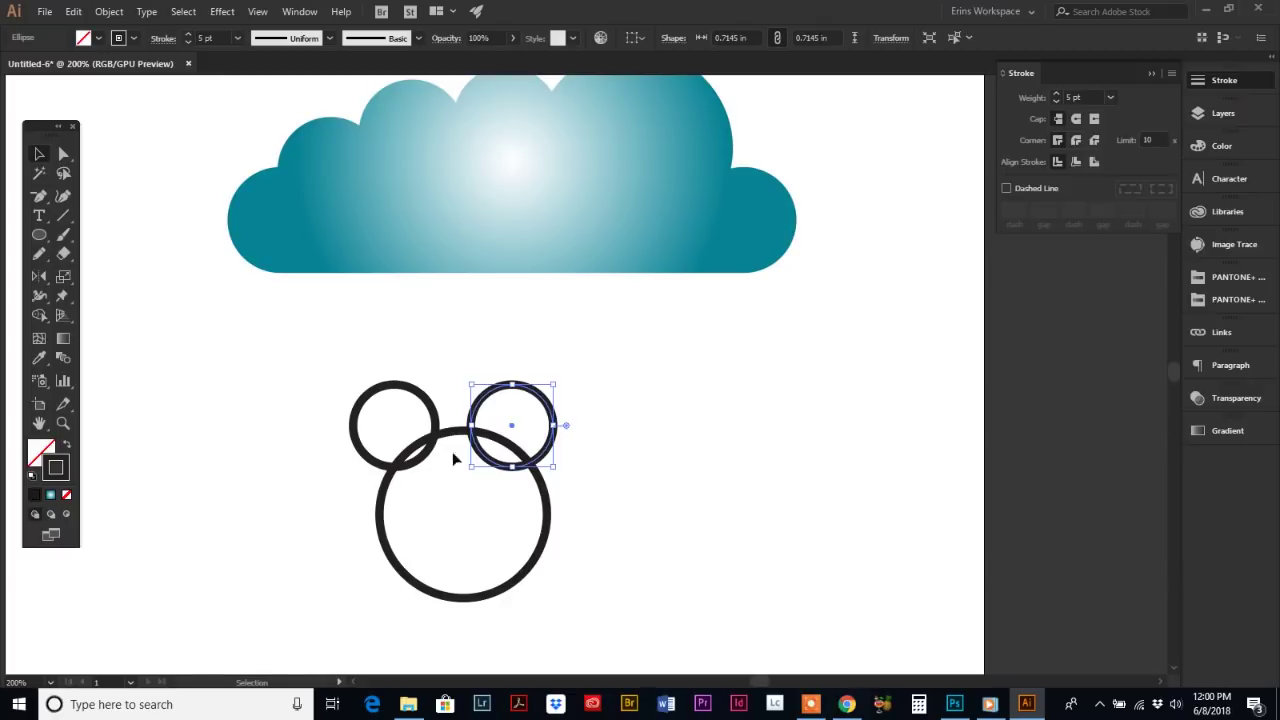
drag(436, 417, 450, 416)
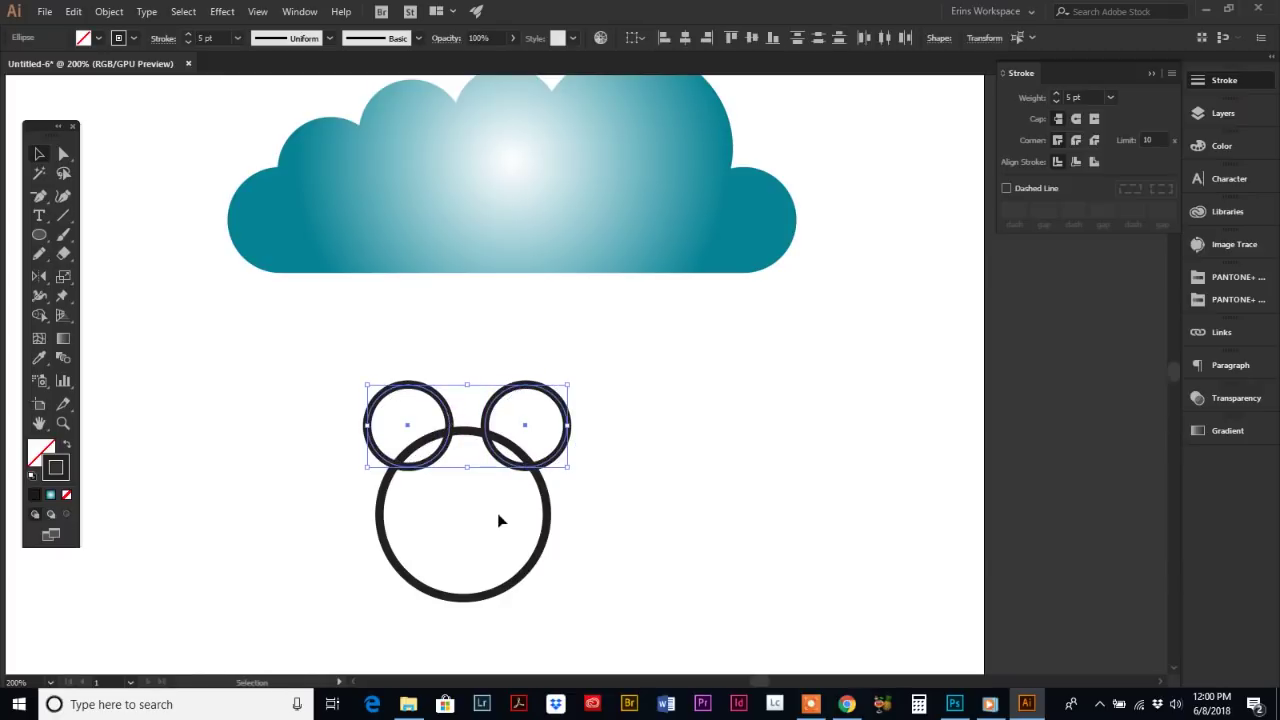
key(Left)
key(Left)
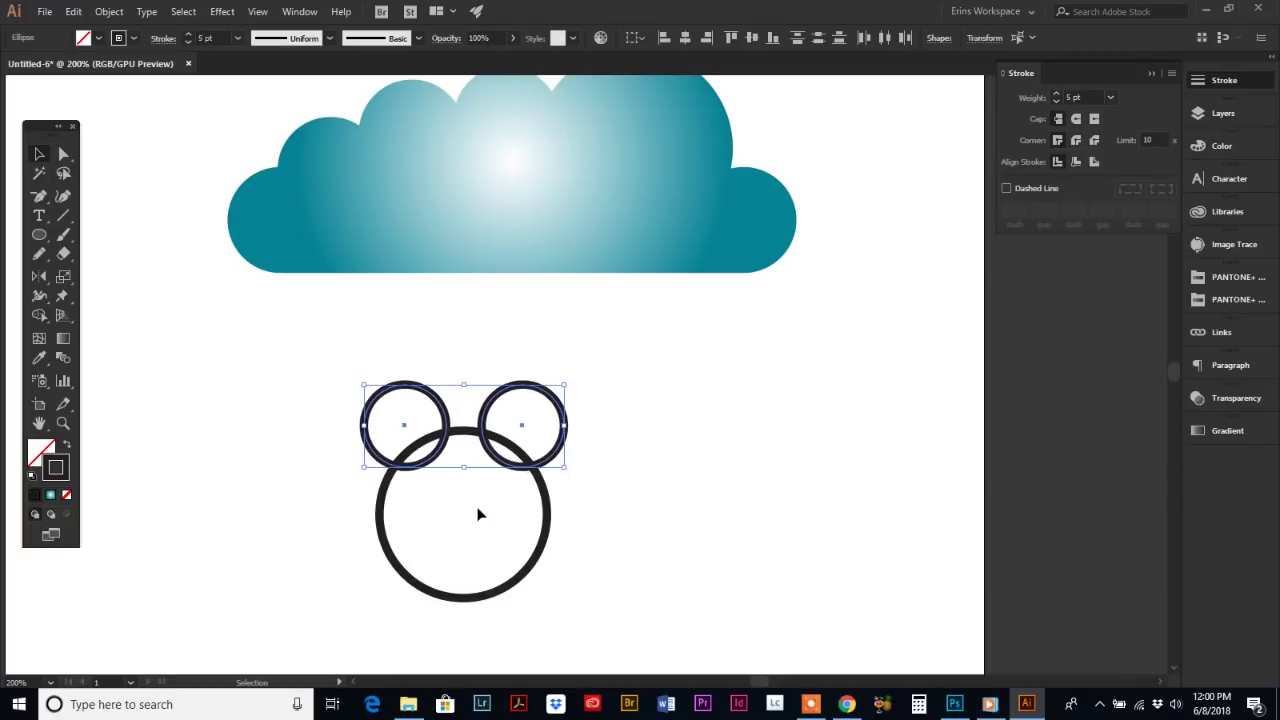
drag(320, 342, 664, 621)
Unite the three circles with Shape Builder and give the outline Round Cap and Round Join.
click(40, 316)
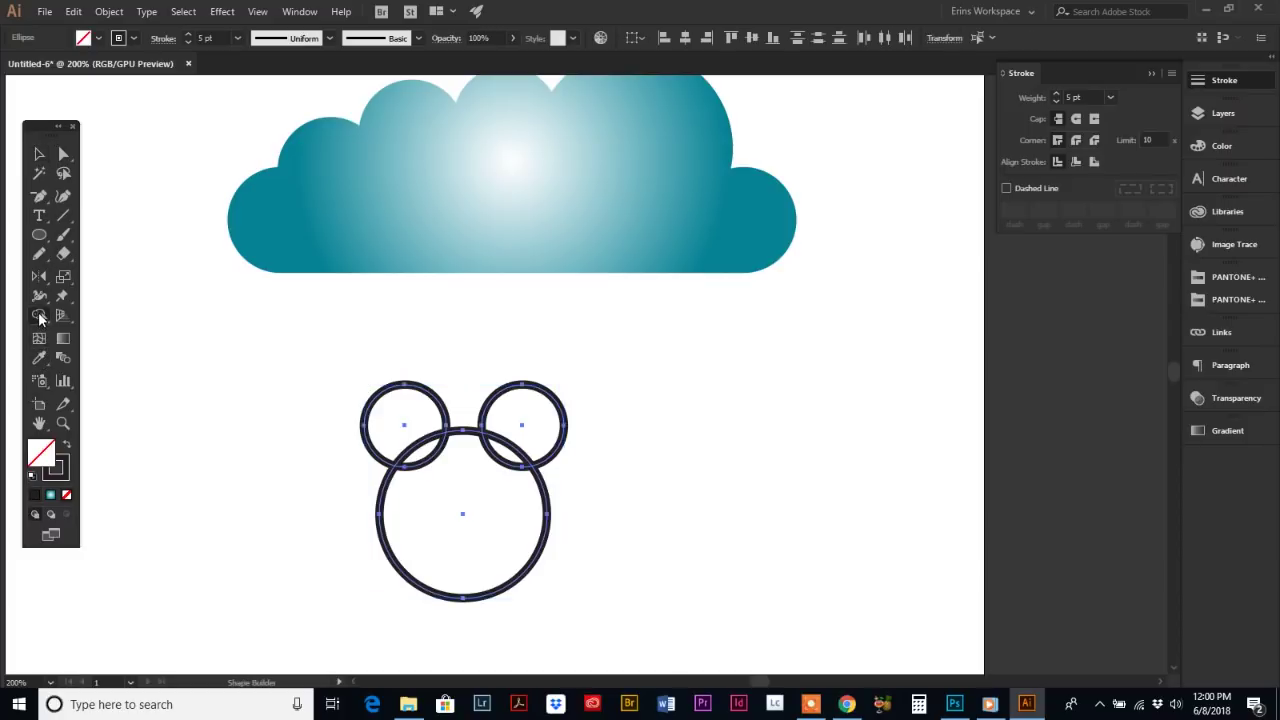
mouse_move(404, 428)
mouse_down()
mouse_move(444, 515)
mouse_move(535, 428)
mouse_up()
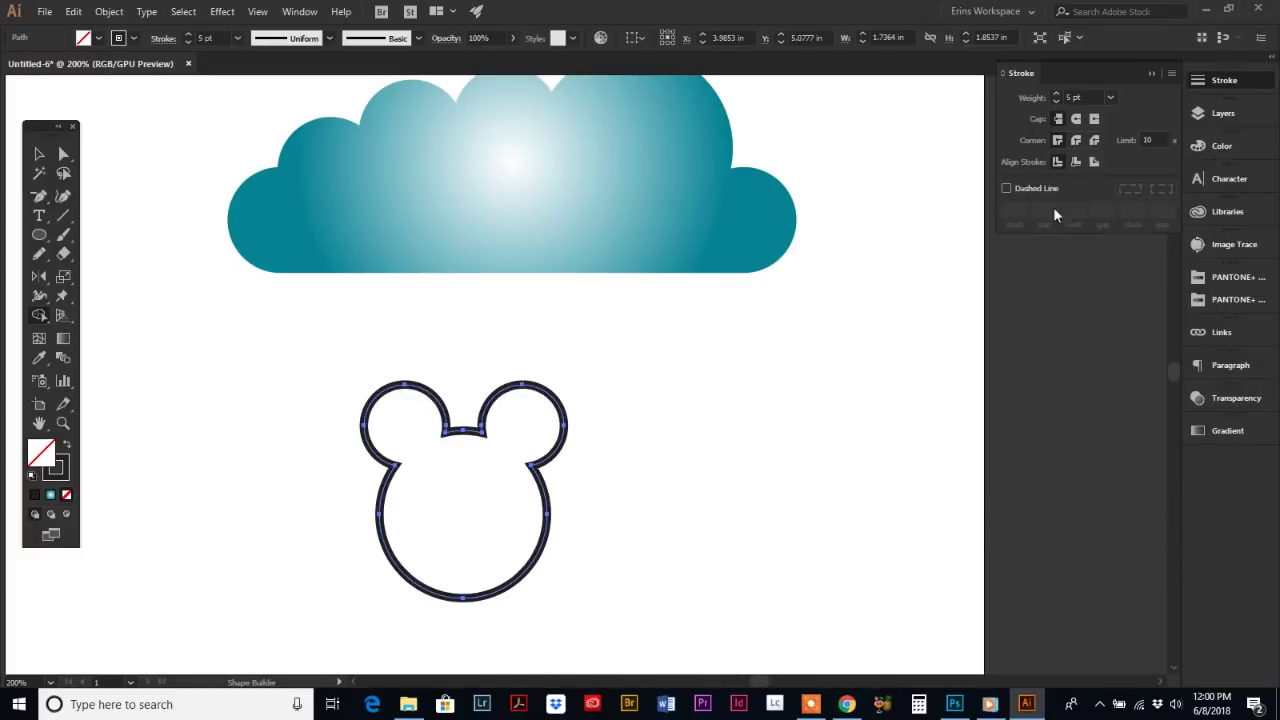
click(1076, 119)
click(1076, 140)
click(39, 153)
click(219, 428)
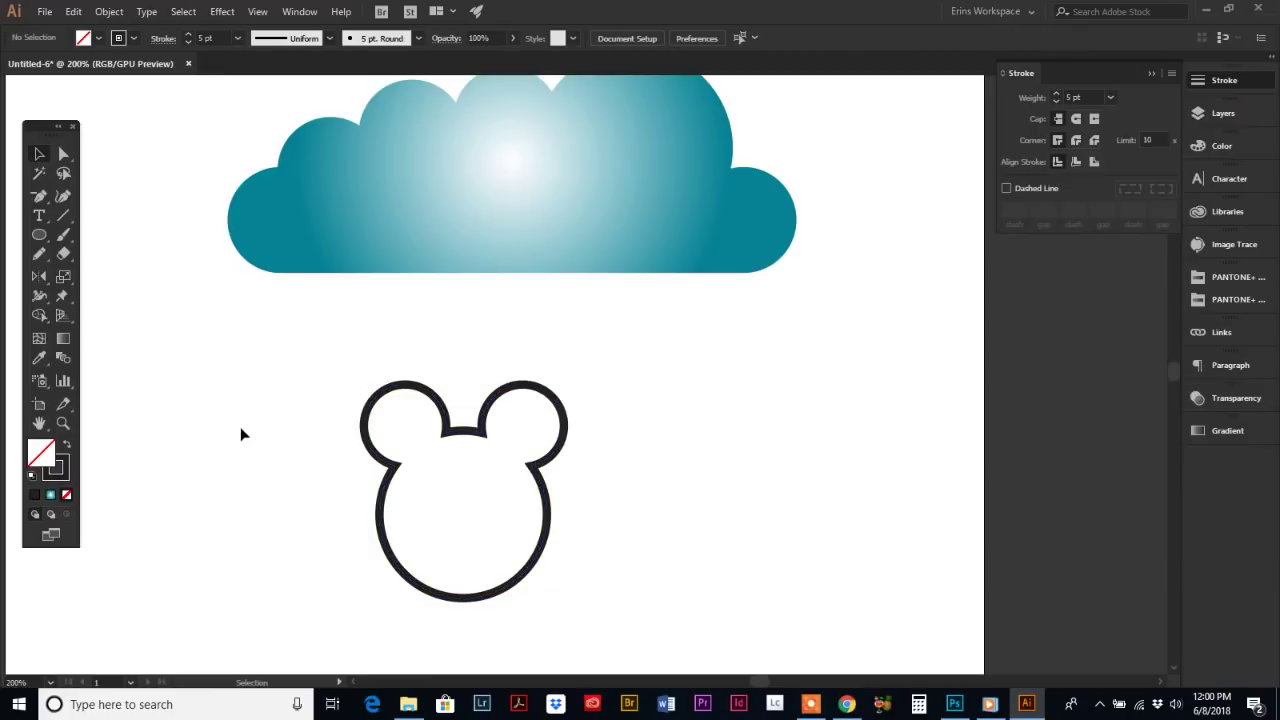